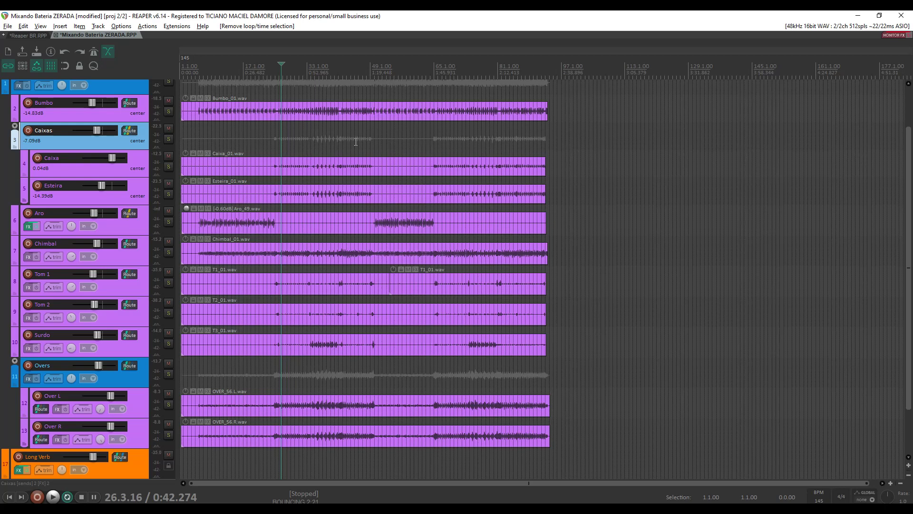
Open the mixer and check the panning of the Over L and Over R tracks.
key("ctrl+m")
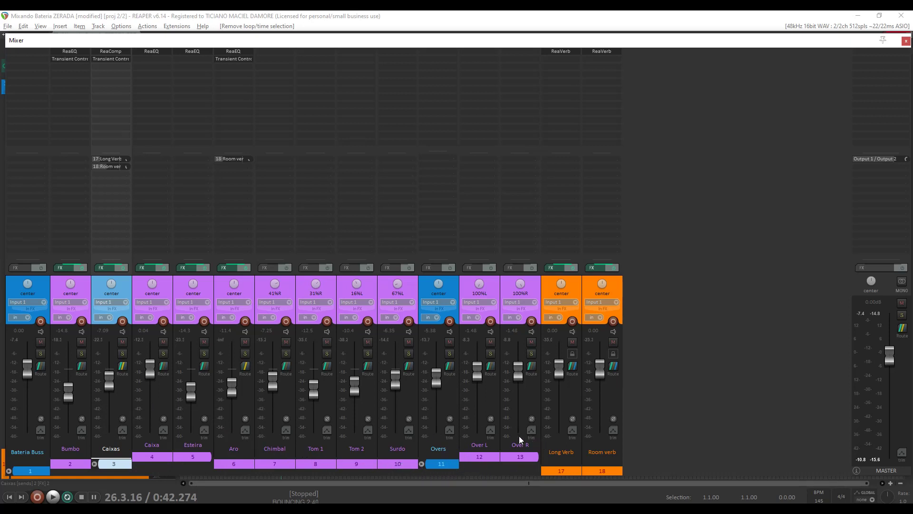
left_click(421, 15)
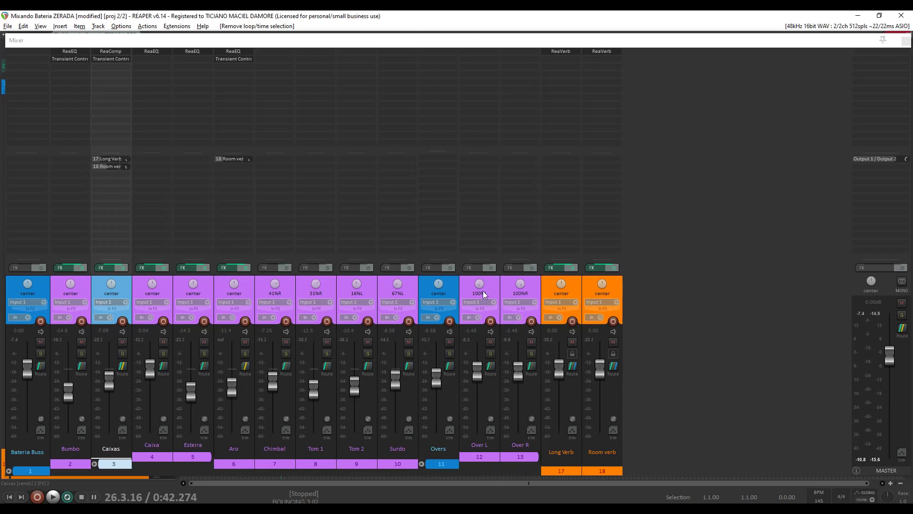
mouse_move(479, 284)
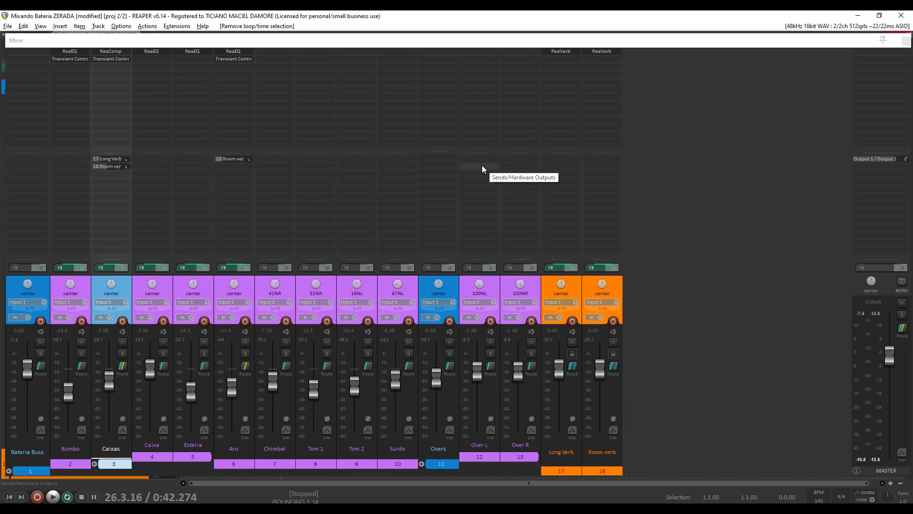
Return to the arrangement, set a time selection from 25.3.55 to 47.4.54, and briefly play it back.
key("ctrl+m")
left_click_drag(278, 73, 365, 73)
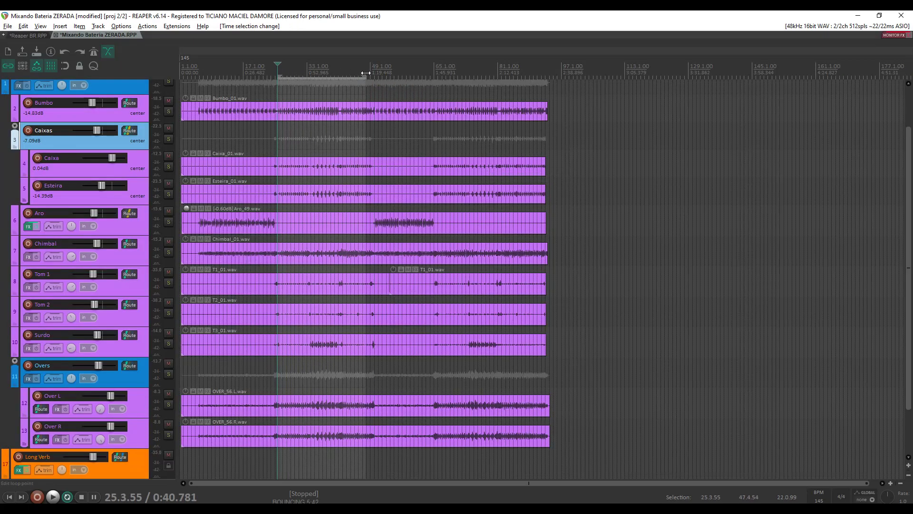
key("space")
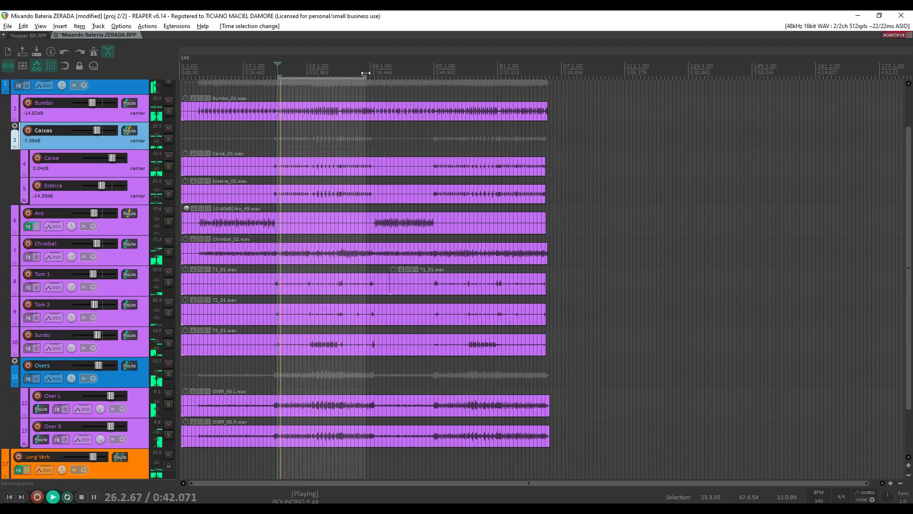
key("space")
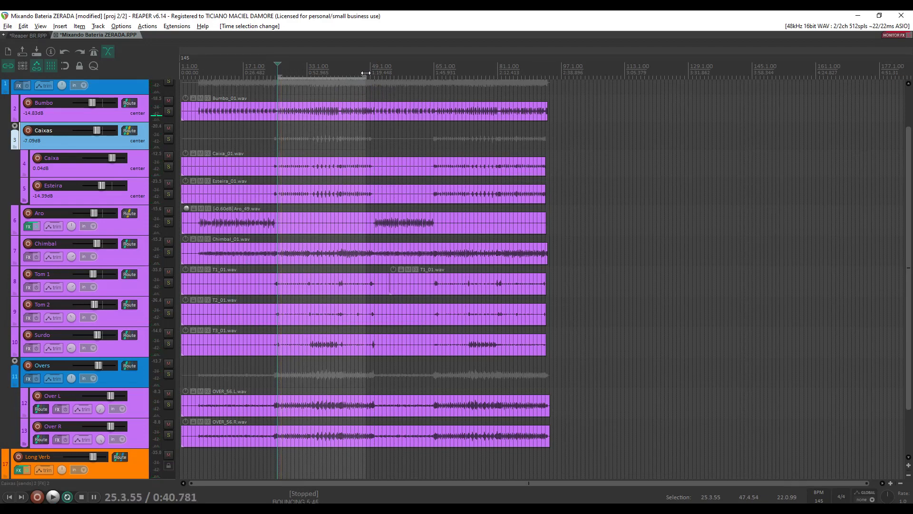
Add ReaEQ to the Overs folder track in the mixer and change its band 1 to High Pass.
key("ctrl+m")
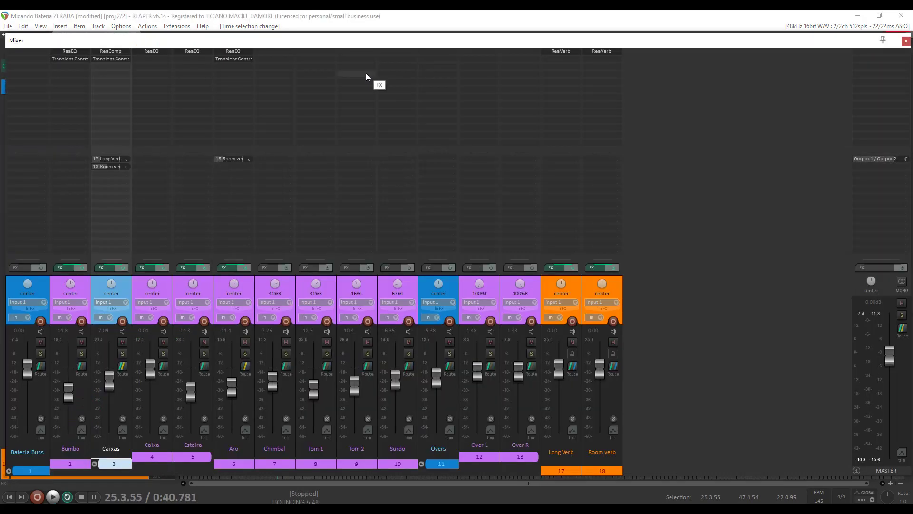
left_click(432, 267)
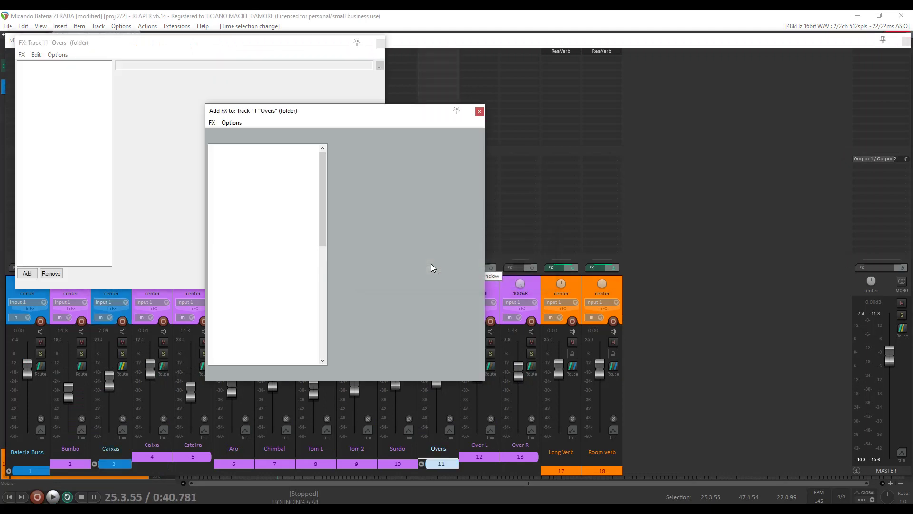
type("reaeq")
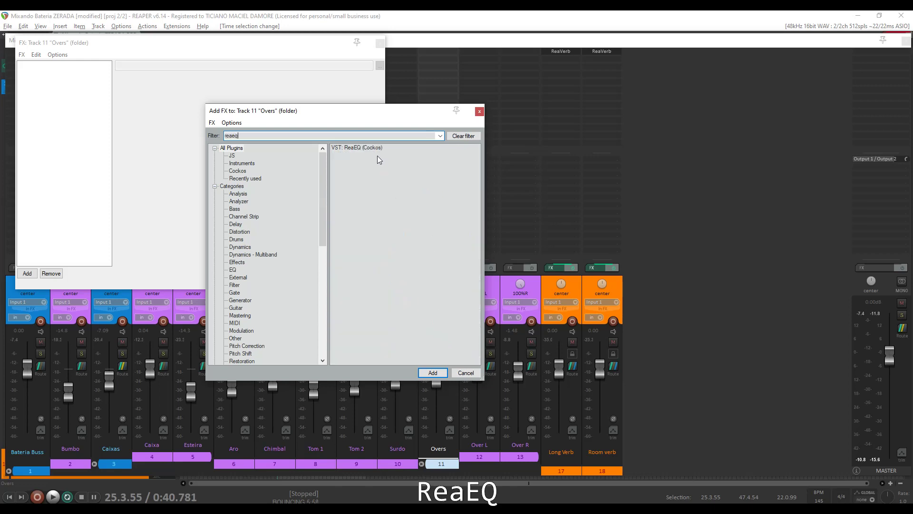
key("Return")
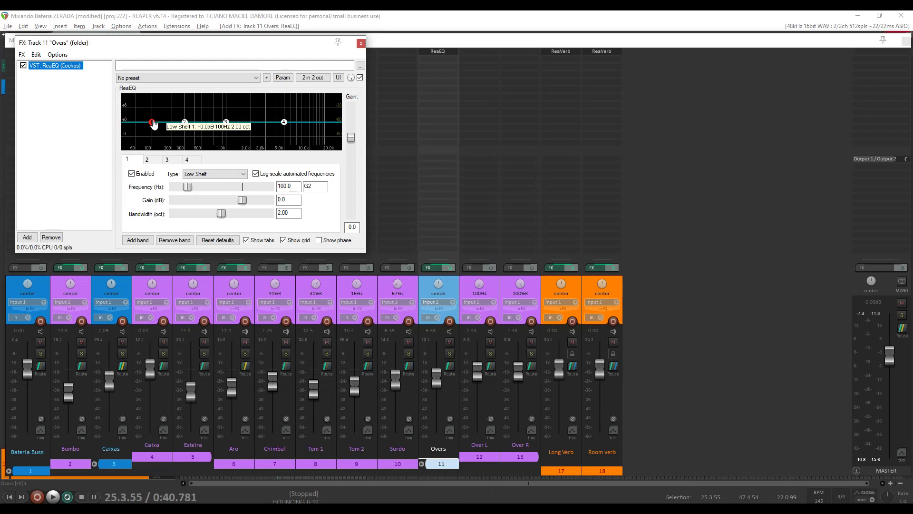
left_click(202, 174)
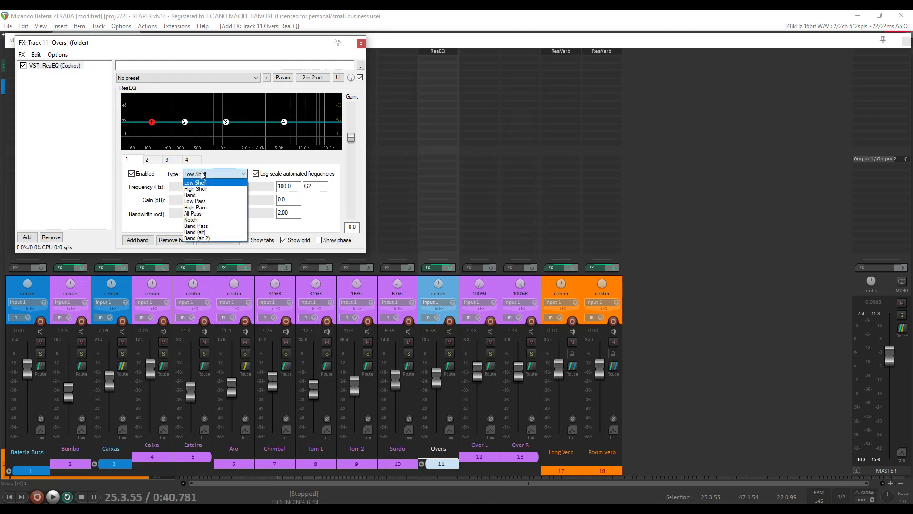
left_click(206, 211)
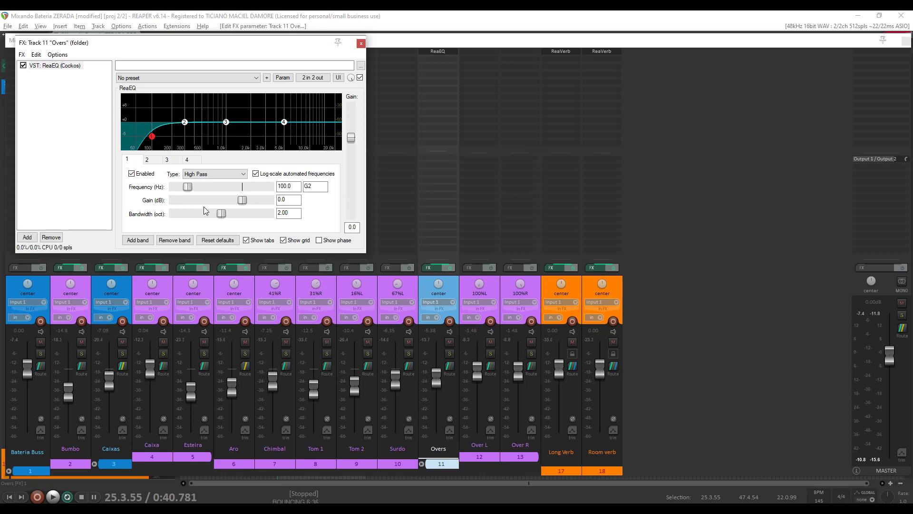
With Overs soloed and both reverb tracks muted, set the ReaEQ high-pass frequency to about 361 Hz during playback.
key("space")
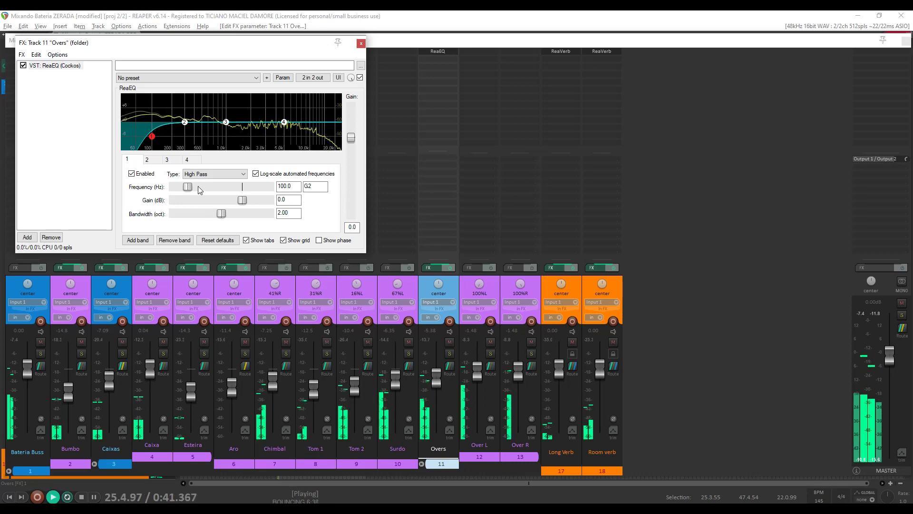
key("Escape")
left_click(450, 354)
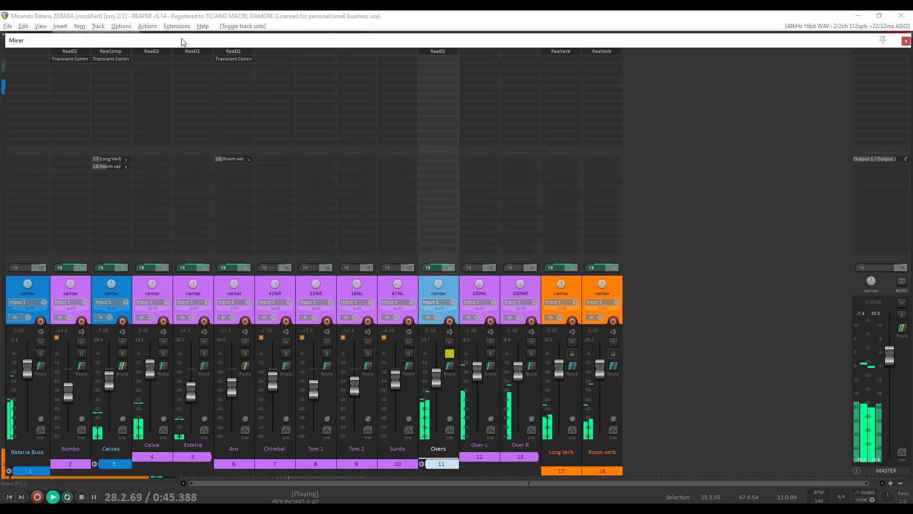
left_click(432, 51)
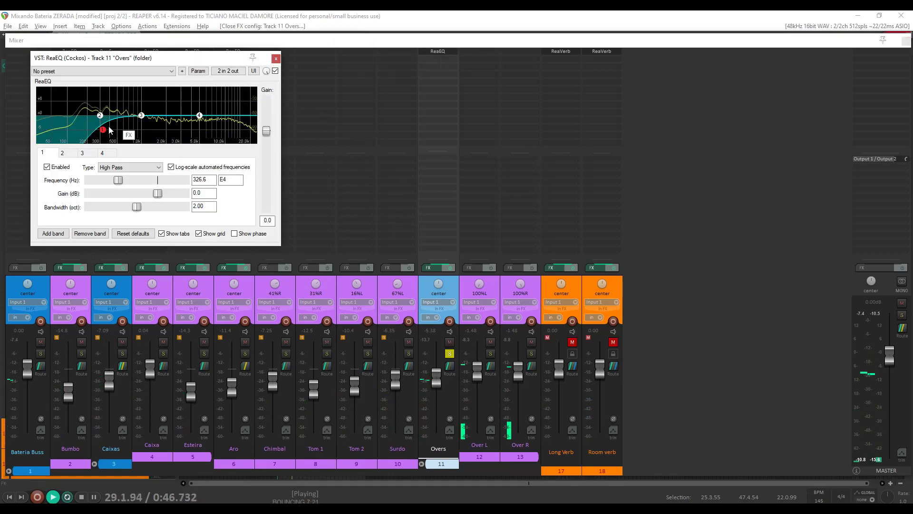
mouse_move(121, 132)
left_mouse_down()
mouse_move(145, 133)
mouse_move(107, 131)
left_mouse_up()
key("space")
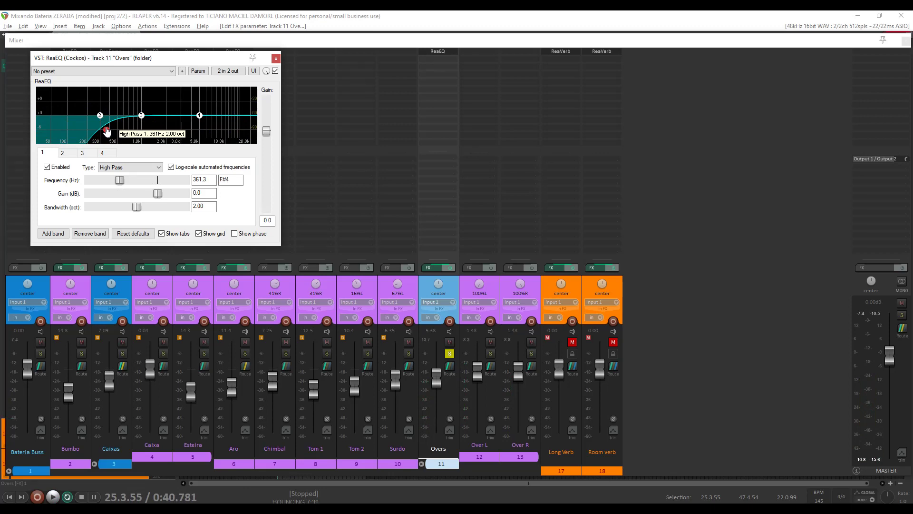
Change band 4 of the Overs ReaEQ to the Band type and boost it about 2.4 dB at 7672 Hz.
left_click(200, 117)
left_click(130, 166)
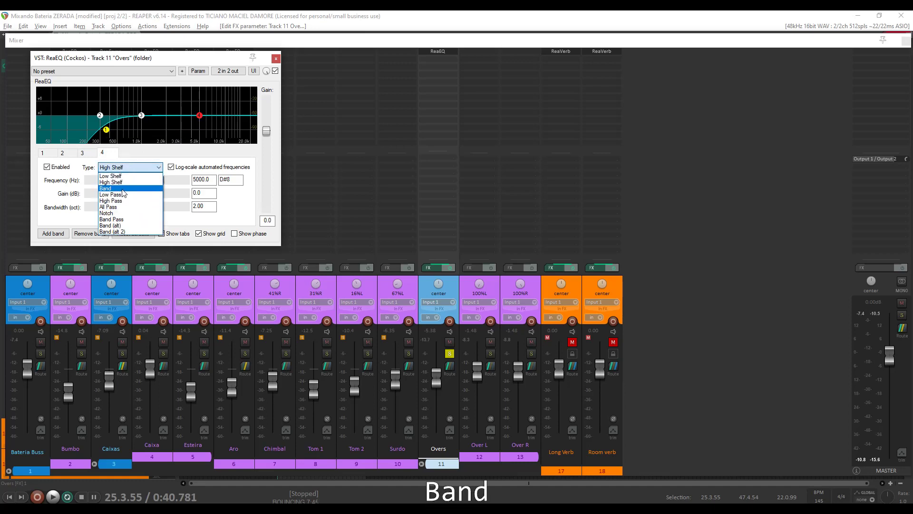
left_click(121, 188)
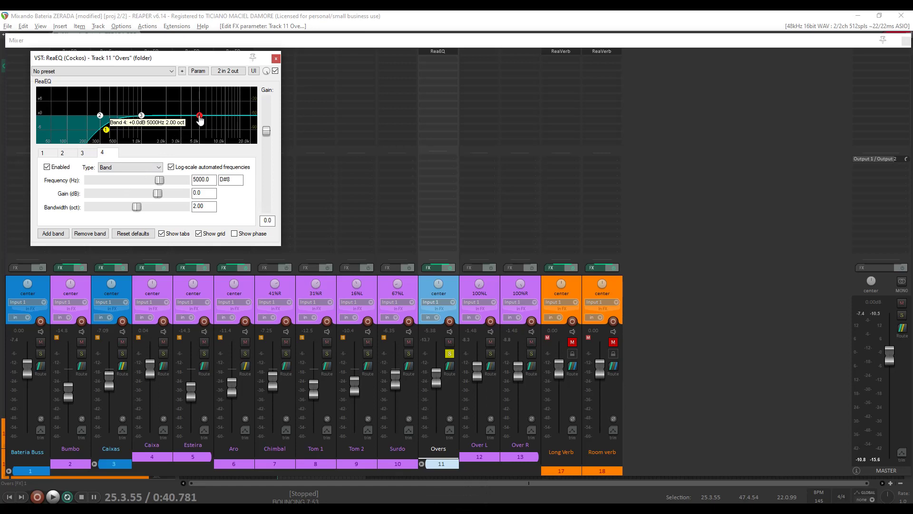
key("space")
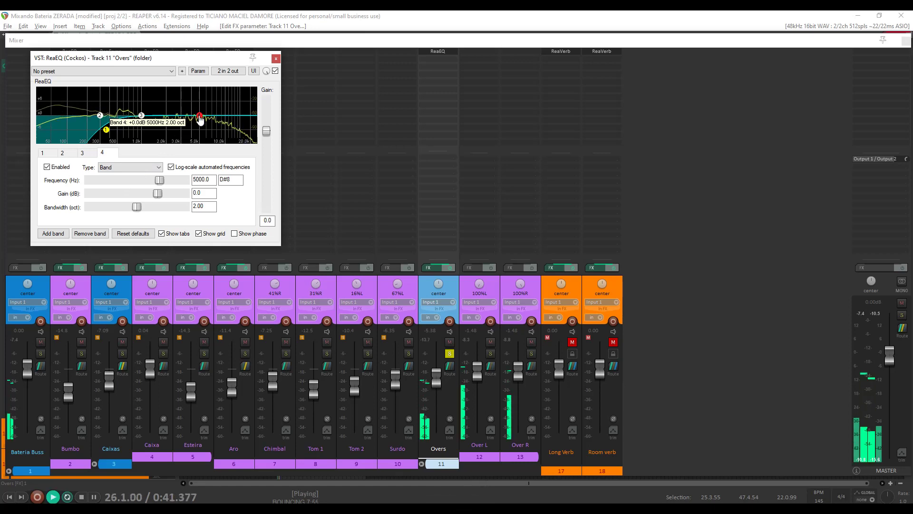
mouse_move(208, 110)
left_mouse_down()
mouse_move(230, 97)
mouse_move(199, 103)
mouse_move(214, 127)
mouse_move(218, 113)
left_mouse_up()
key("space")
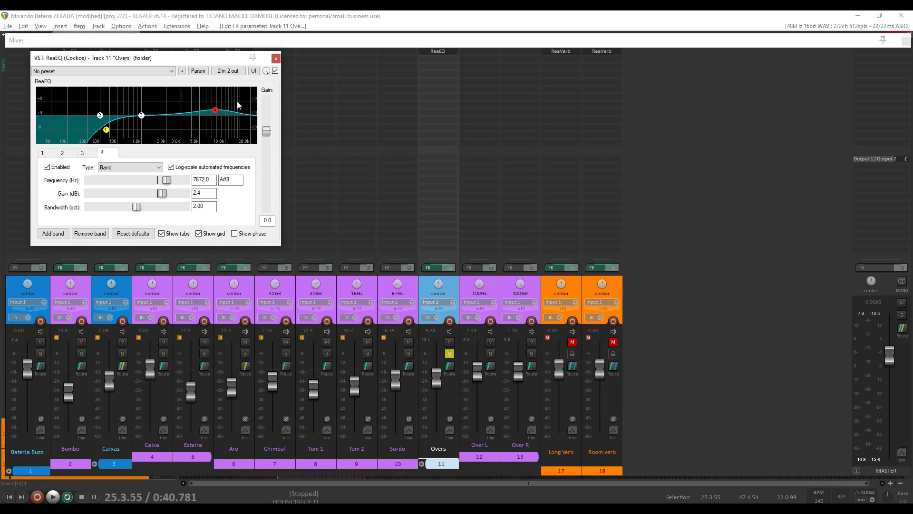
left_click(276, 59)
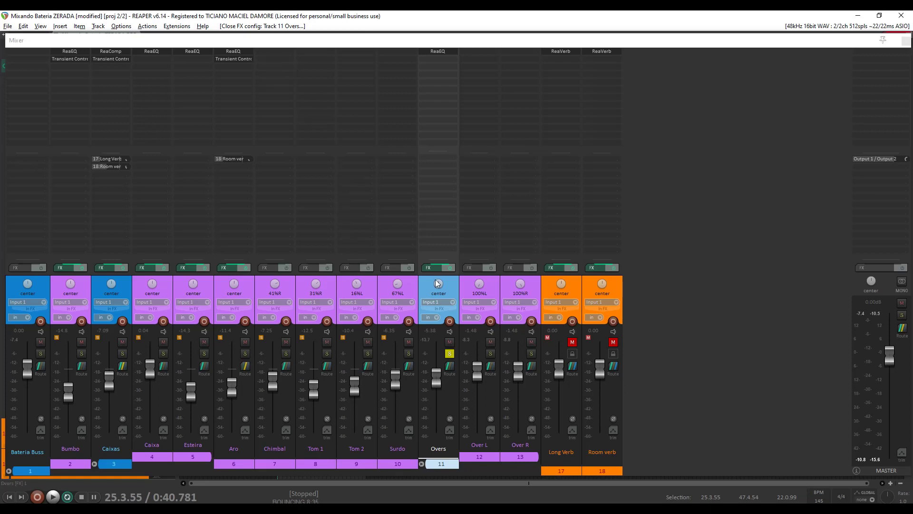
Add ReaXcomp after ReaEQ on the Overs track and disable auto makeup gain for band 1.
double_click(439, 56)
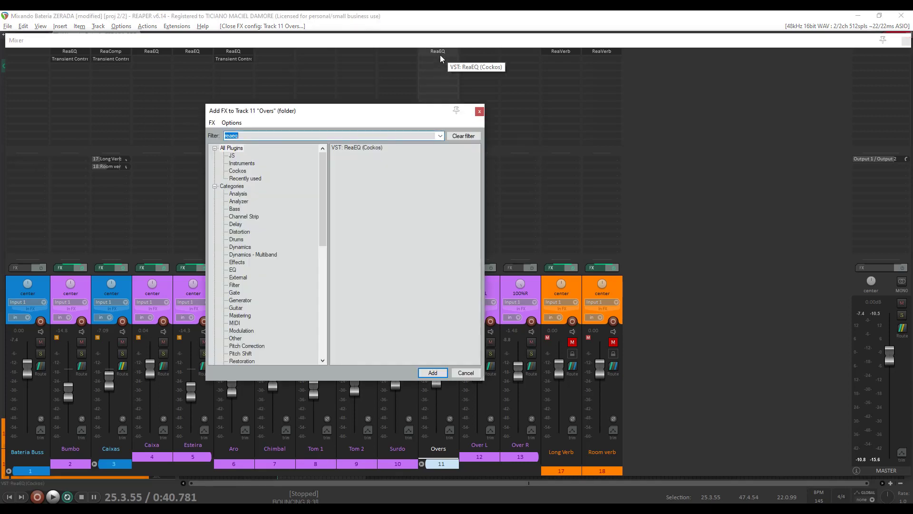
type("xcom")
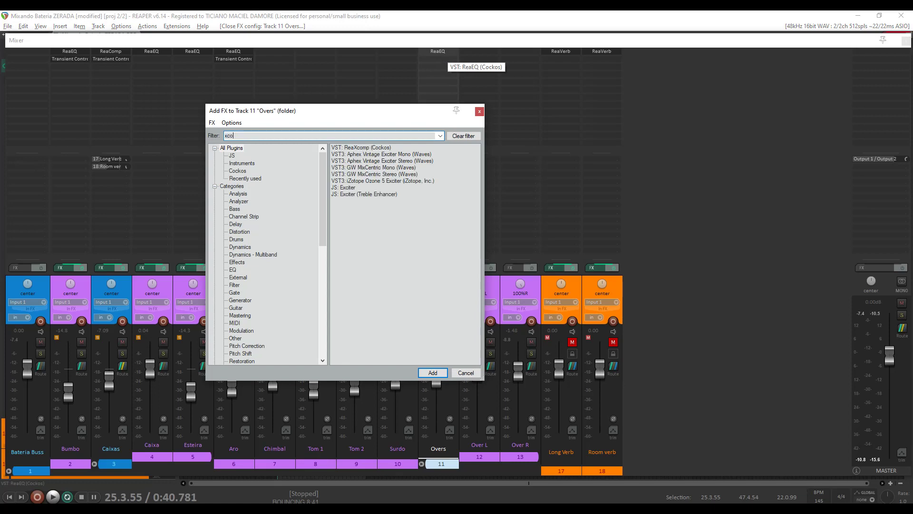
left_click(363, 148)
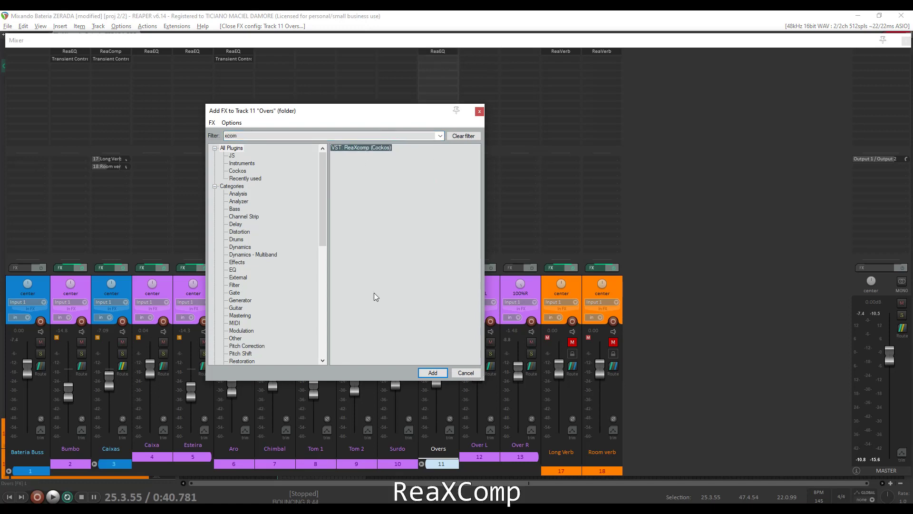
left_click(430, 372)
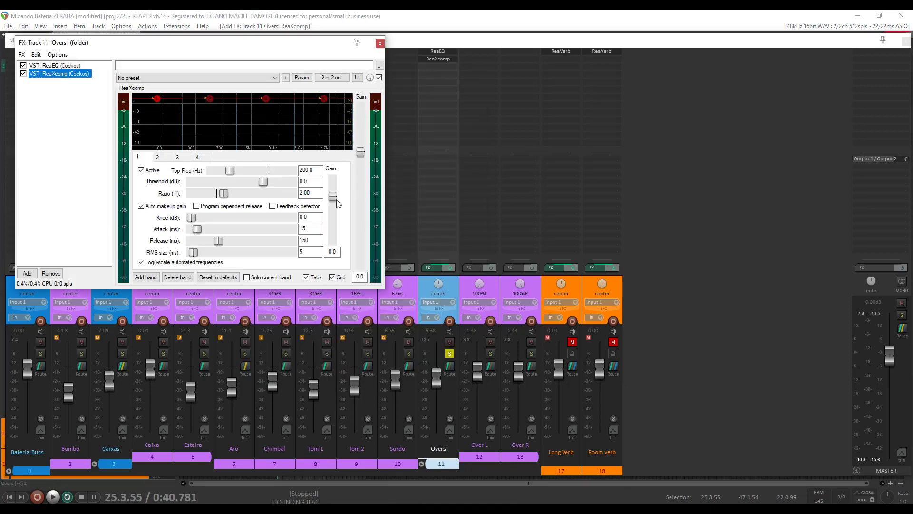
left_click(142, 208)
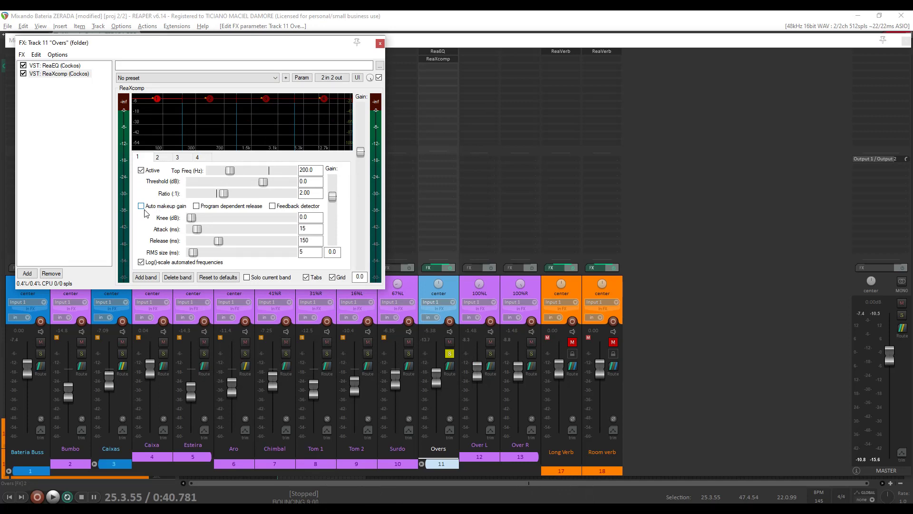
Lower the threshold of ReaXcomp band 4 on Overs to about -19.4 dB during playback.
mouse_move(327, 102)
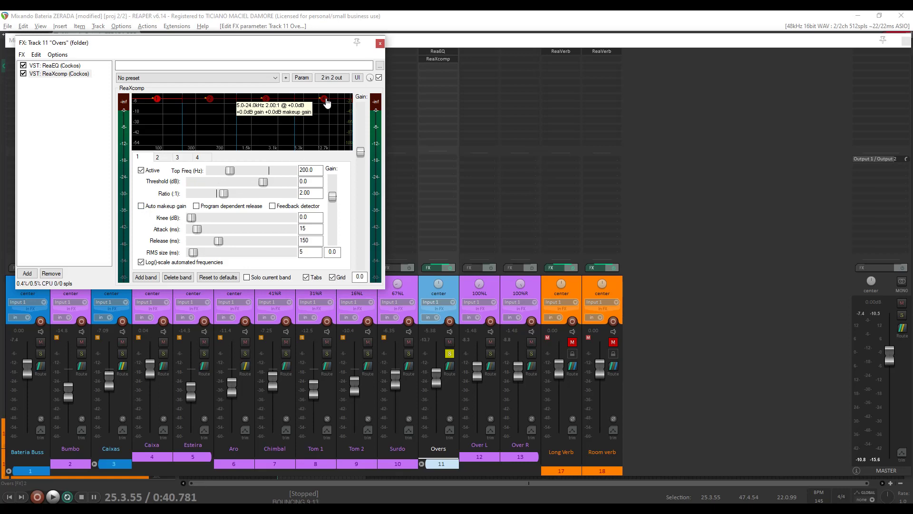
key("space")
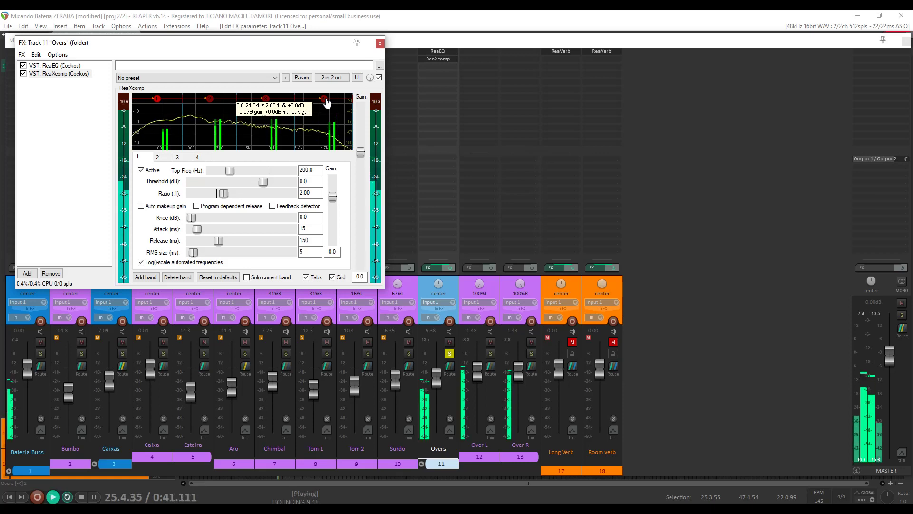
left_click(197, 157)
left_click_drag(264, 185, 228, 192)
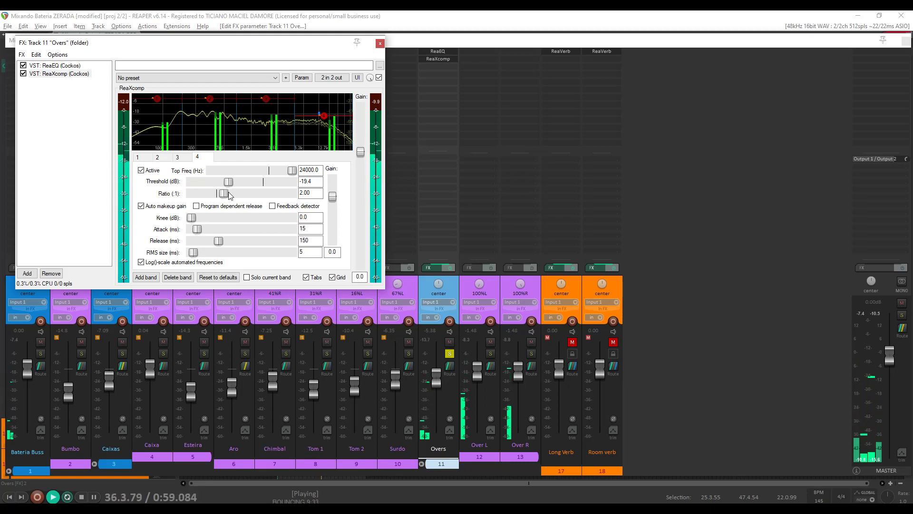
left_click(380, 43)
Play back the full drum mix with Overs unsoloed and the Long Verb and Room verb tracks unmuted.
key("space")
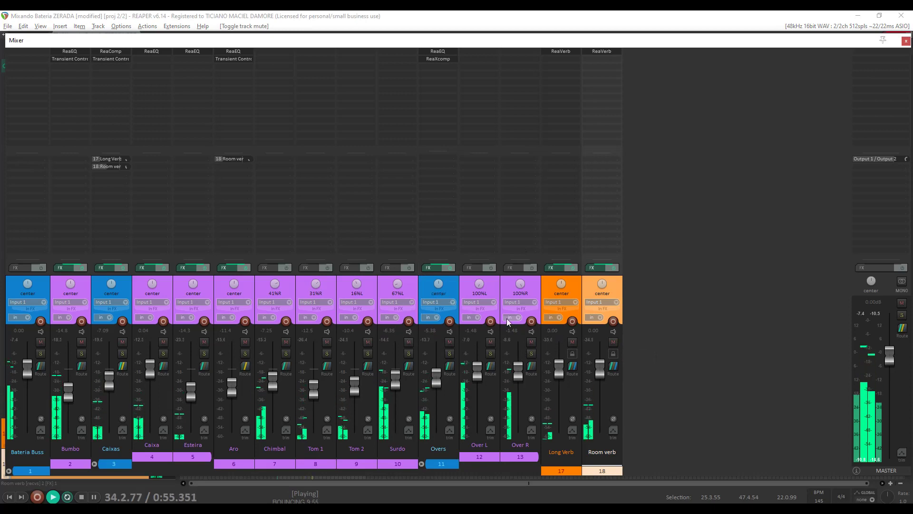
key("space")
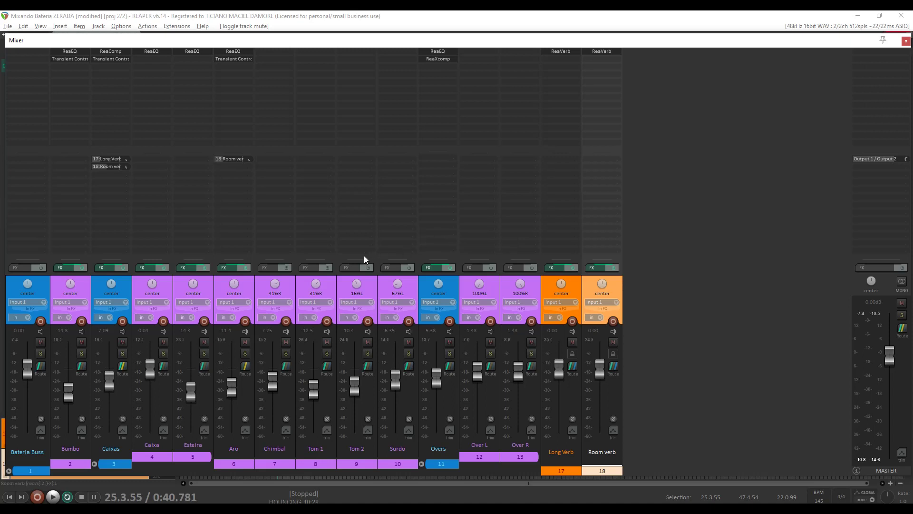
Copy the ReaEQ from the Aro track to the Chimbal track.
left_click(234, 54)
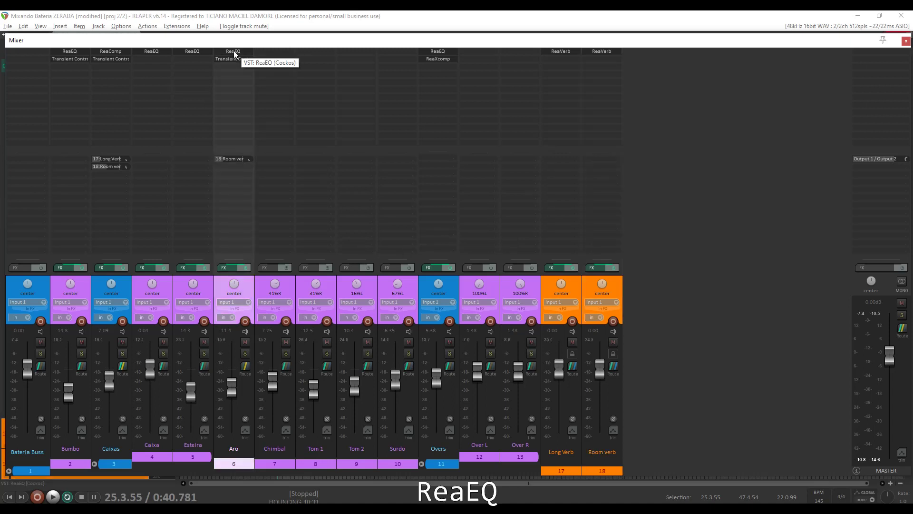
left_click_drag(249, 50, 267, 52)
left_click_drag(281, 50, 281, 51)
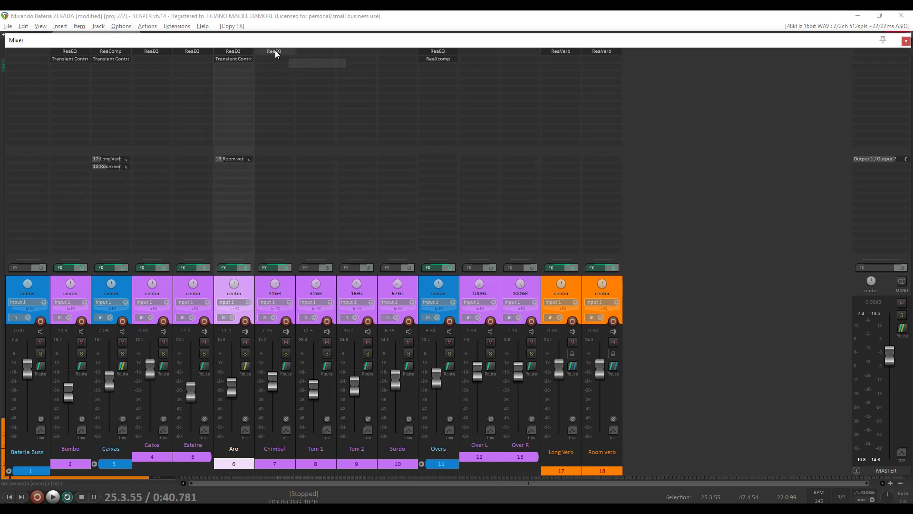
Reset the ReaEQ on the Chimbal track to its factory default.
left_click(275, 51)
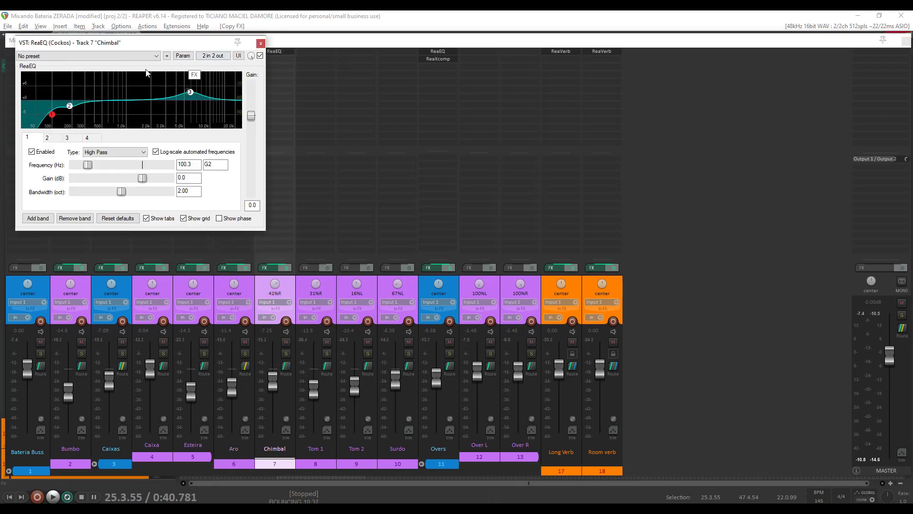
left_click(158, 56)
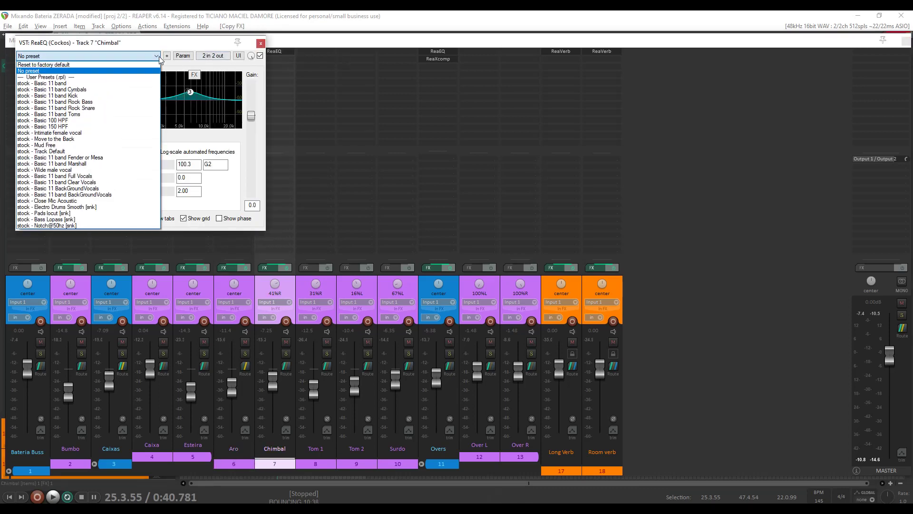
left_click(128, 64)
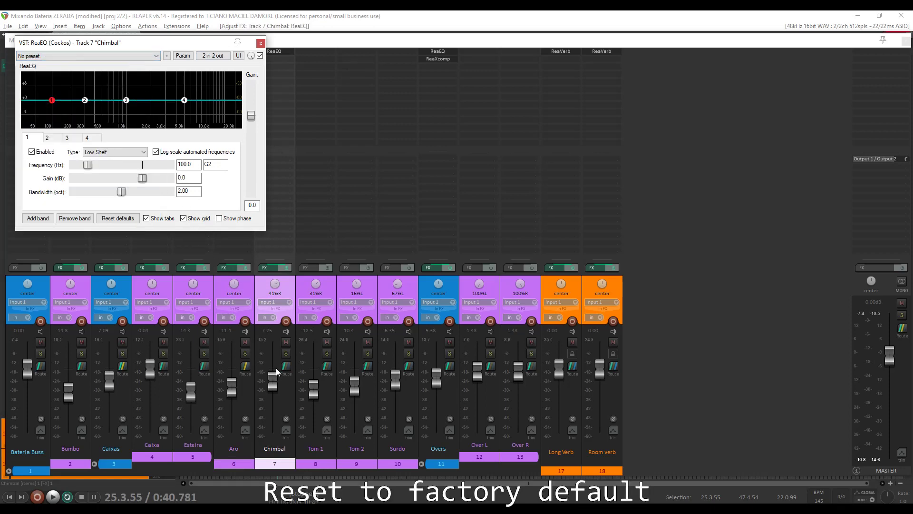
Solo Chimbal with the reverb tracks muted and make its ReaEQ band 1 a high pass at about 1495 Hz during playback.
left_click(287, 352)
key("space")
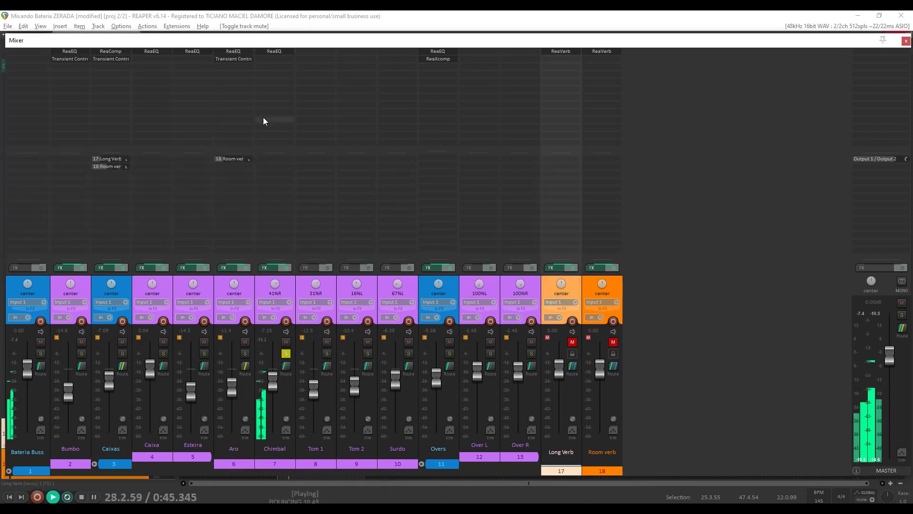
left_click(275, 52)
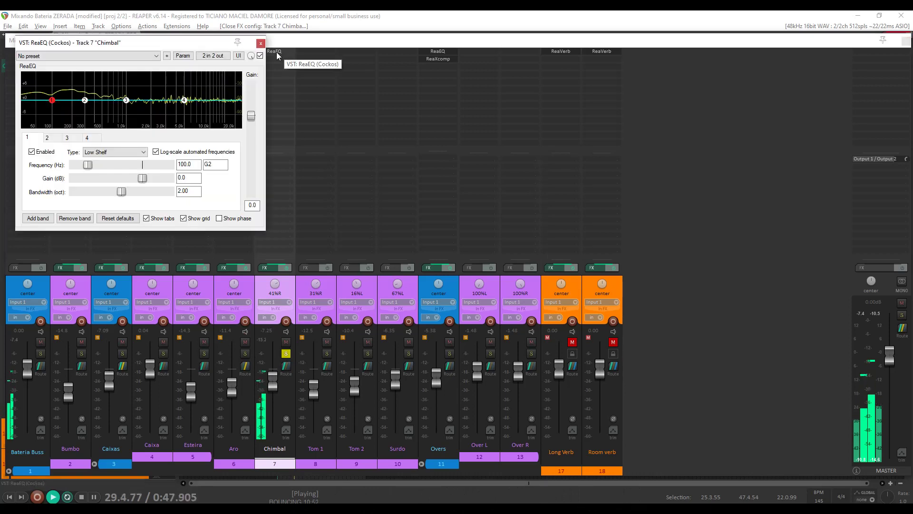
left_click(114, 152)
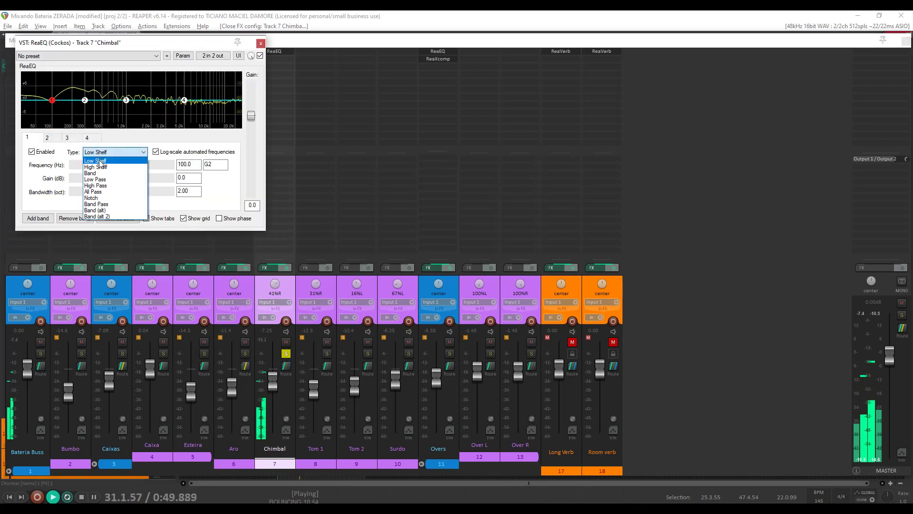
left_click(98, 185)
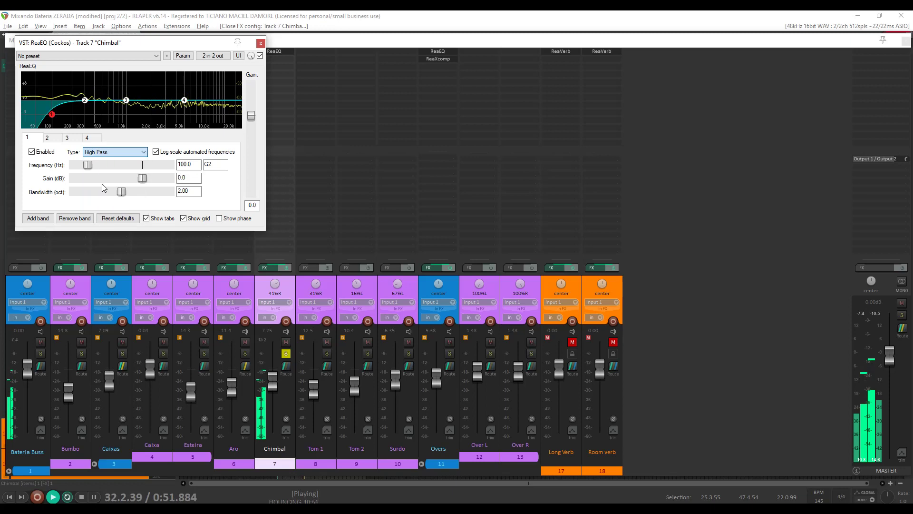
left_click_drag(56, 109, 147, 126)
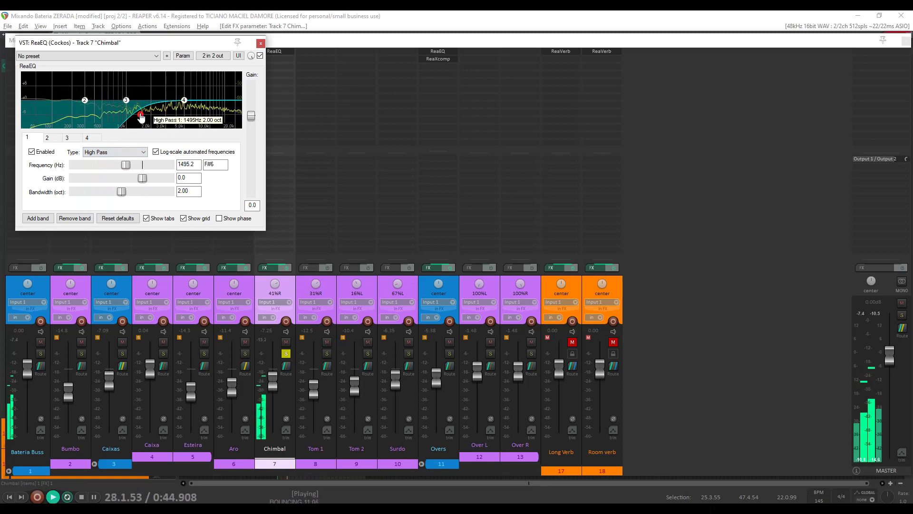
key("space")
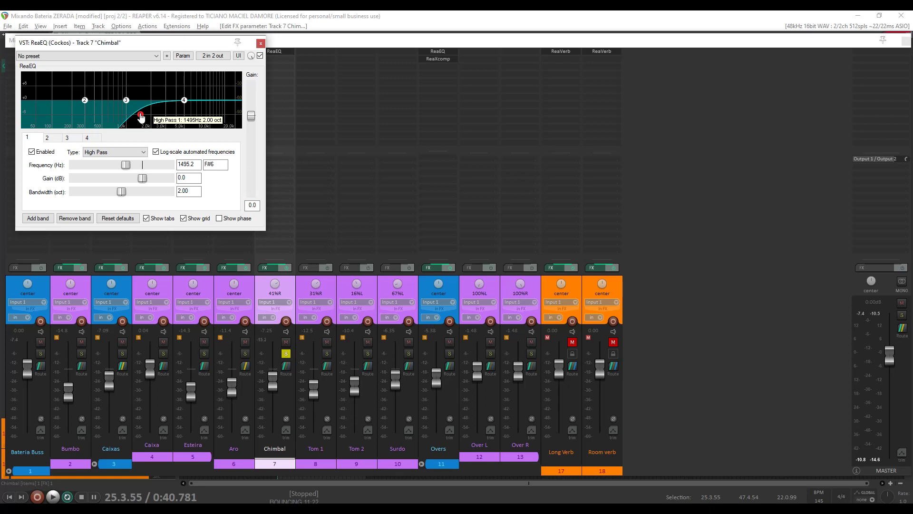
Adjust band 4 of the Chimbal ReaEQ to about 5476 Hz with a gain of -1.0 dB during playback.
key("space")
mouse_move(184, 100)
left_mouse_down()
mouse_move(188, 94)
mouse_move(189, 107)
left_mouse_up()
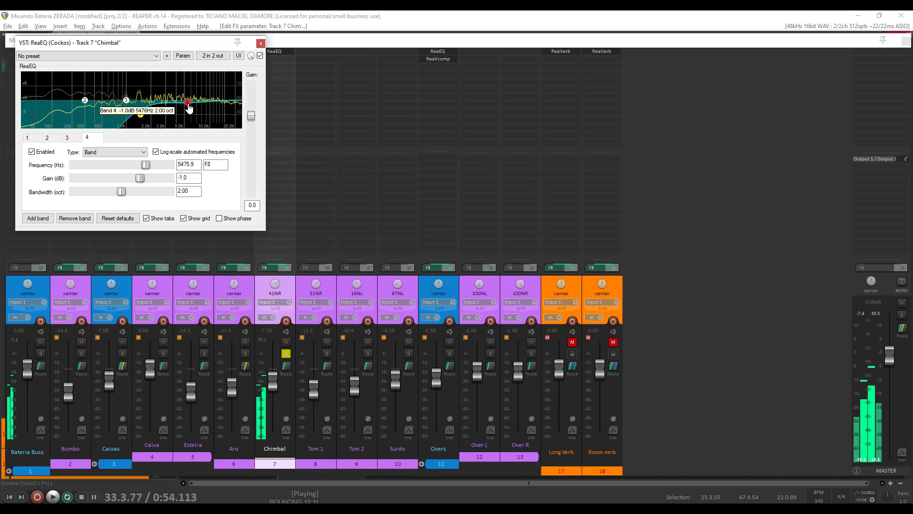
key("space")
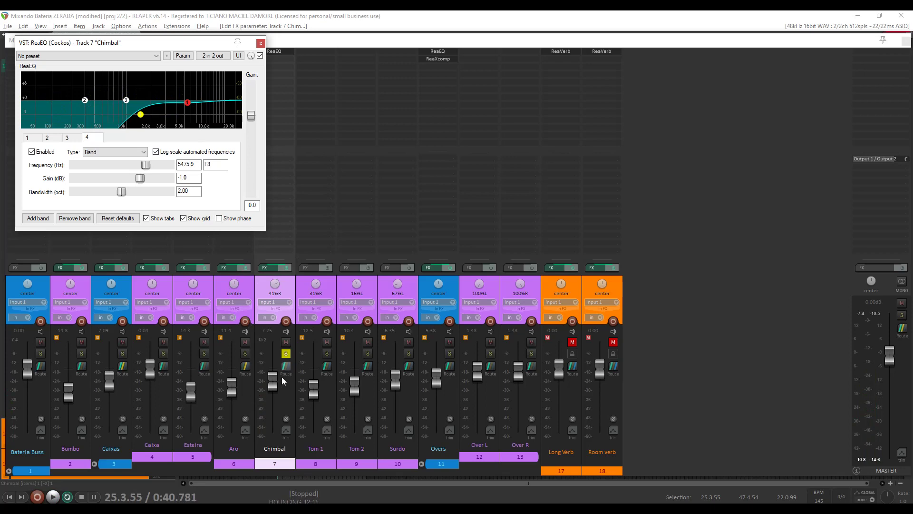
Play the full mix with Chimbal unsoloed and the reverb tracks unmuted, and lower the Chimbal volume to about -7.88 dB.
key("space")
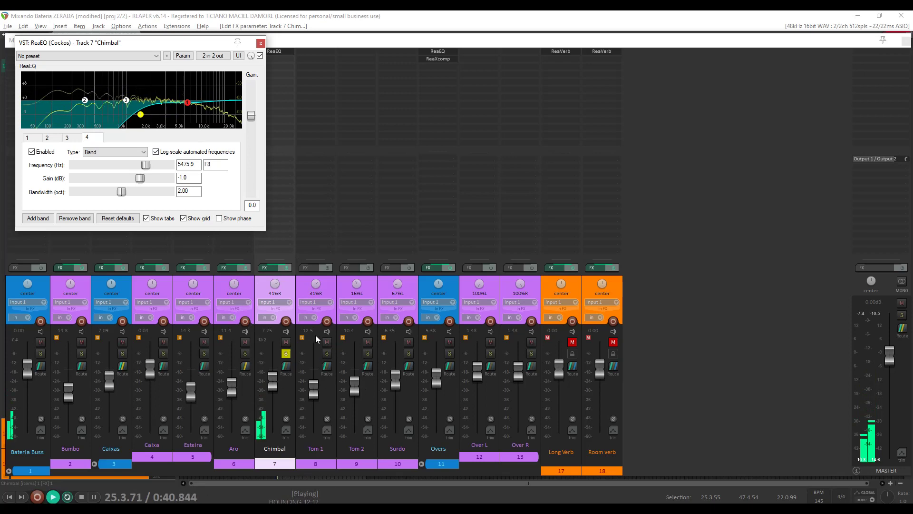
left_click(286, 353)
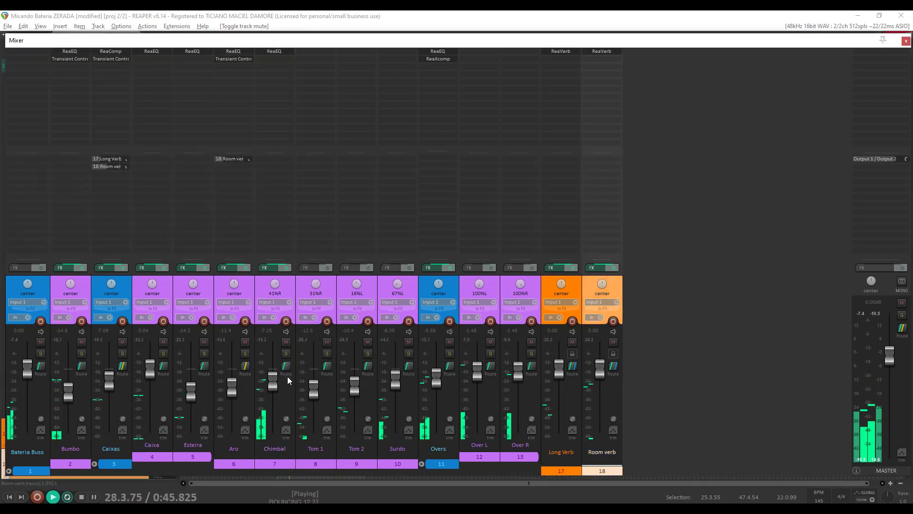
mouse_move(274, 379)
left_mouse_down()
mouse_move(275, 446)
mouse_move(274, 362)
mouse_move(275, 378)
left_mouse_up()
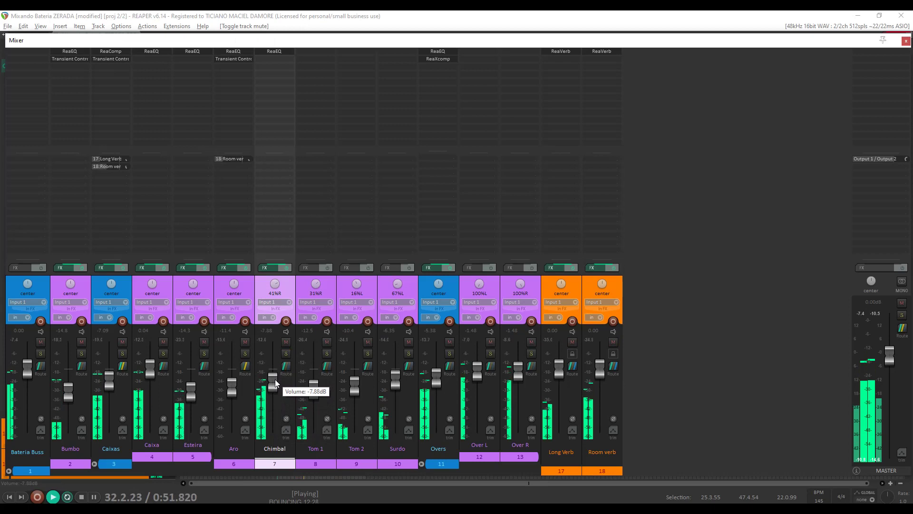
key("space")
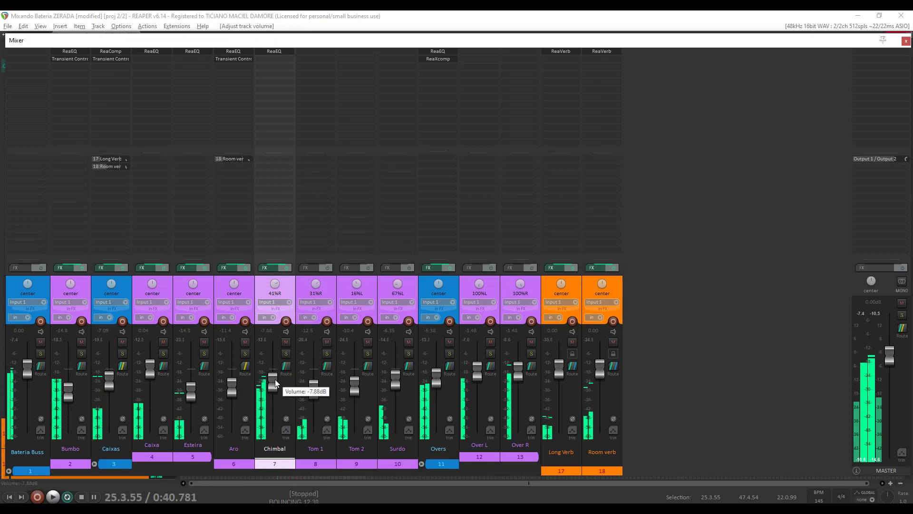
In the arrange view, set the time selection from 40.2.95 to 42.4.70 over the tom hits and play it in a loop.
left_click(122, 343)
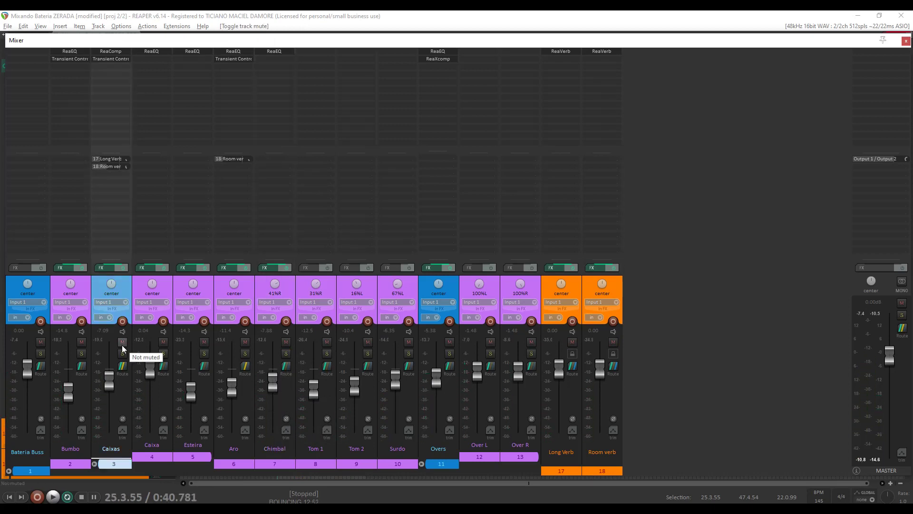
key("ctrl+m")
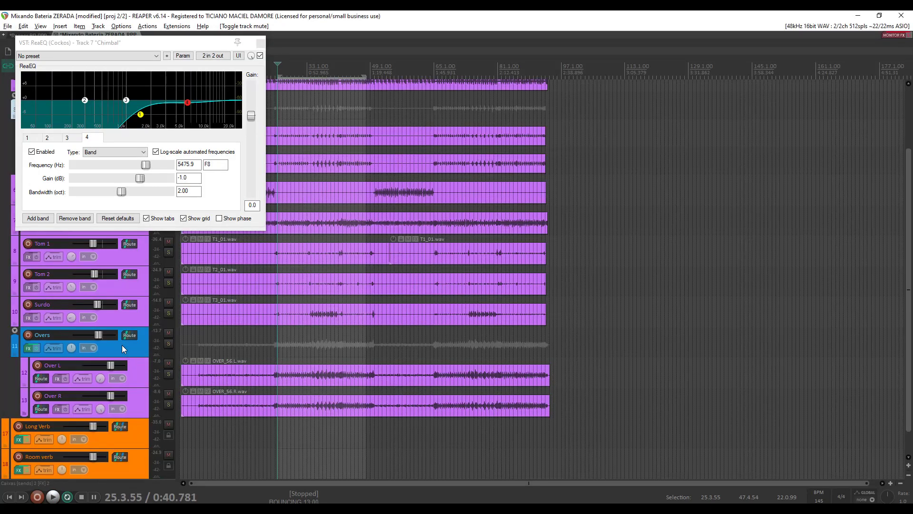
left_click(260, 44)
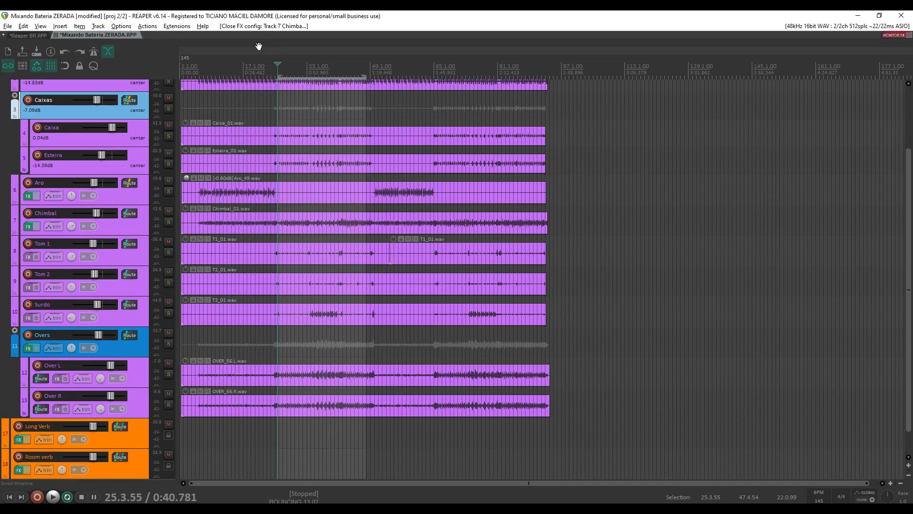
scroll(265, 110, "up", 5)
left_click_drag(742, 111, 777, 111)
key("space")
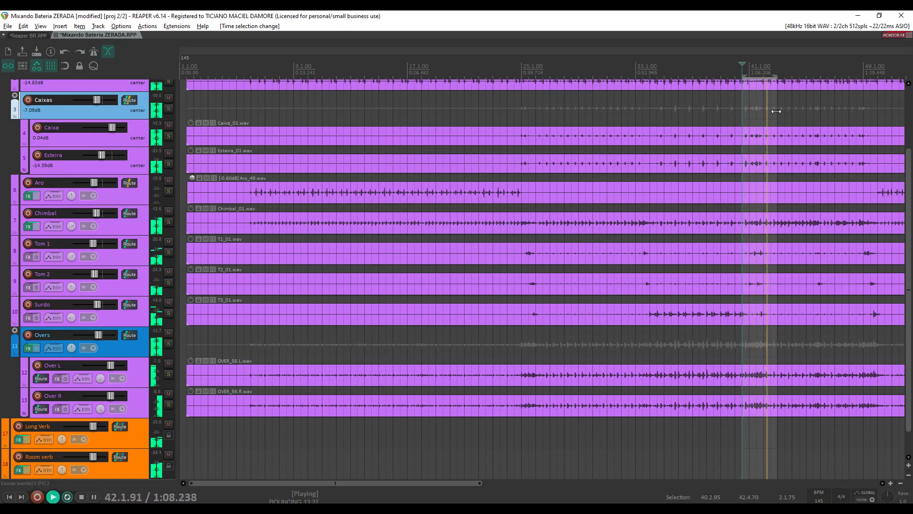
key("space")
Add ReaGate to the Tom 1 track from the mixer and load the "stock - tom gate" preset.
key("ctrl+m")
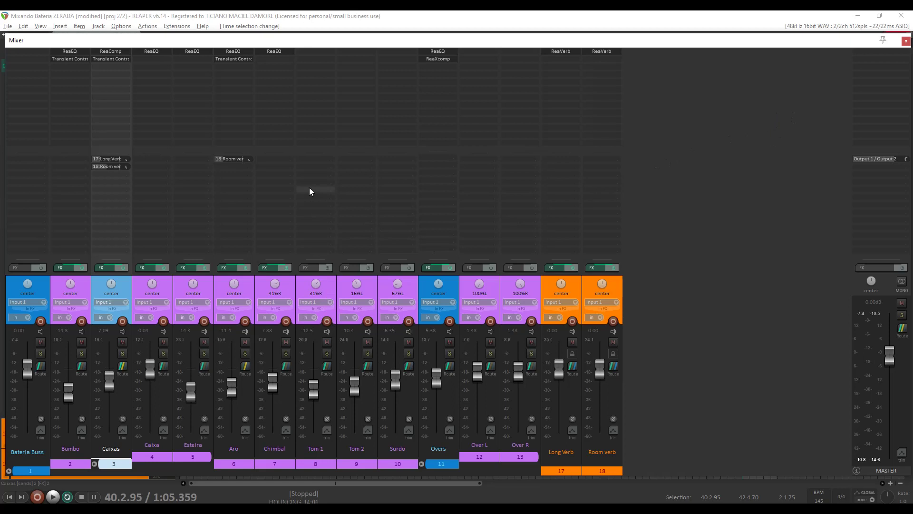
left_click(312, 268)
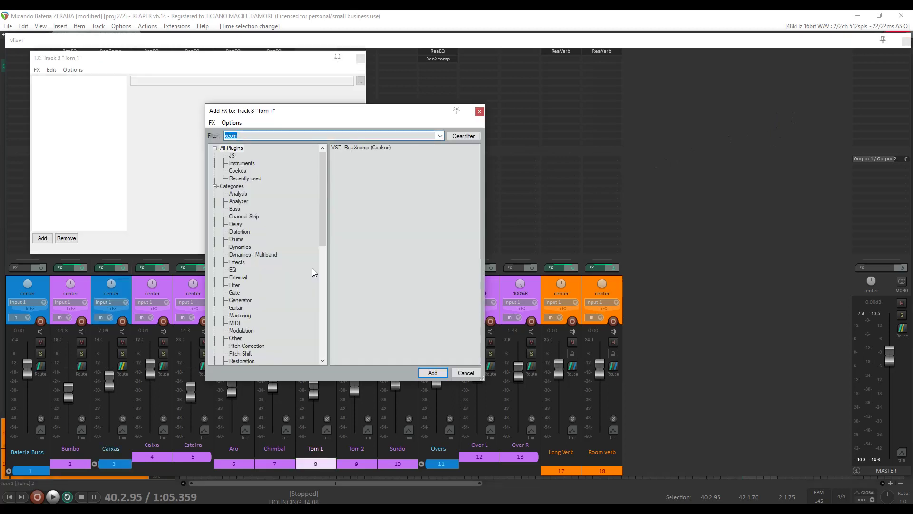
type("reagate")
left_click(370, 151)
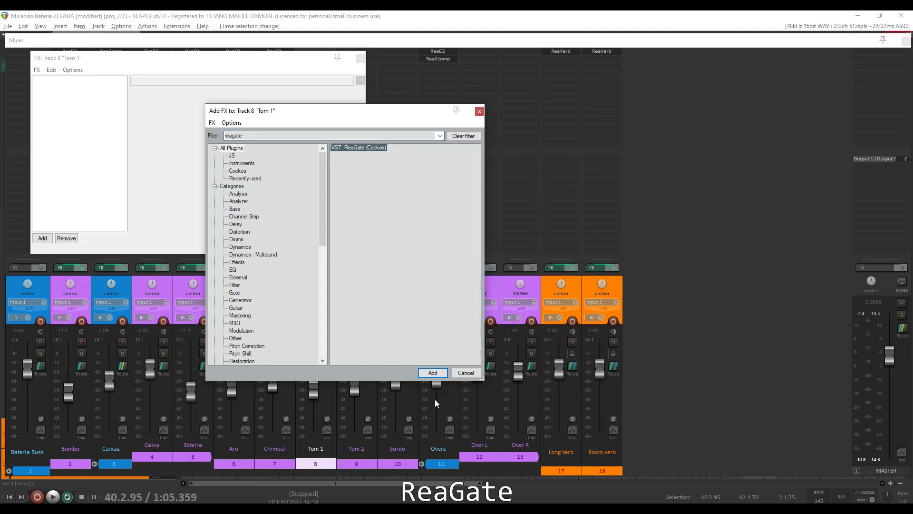
left_click(432, 373)
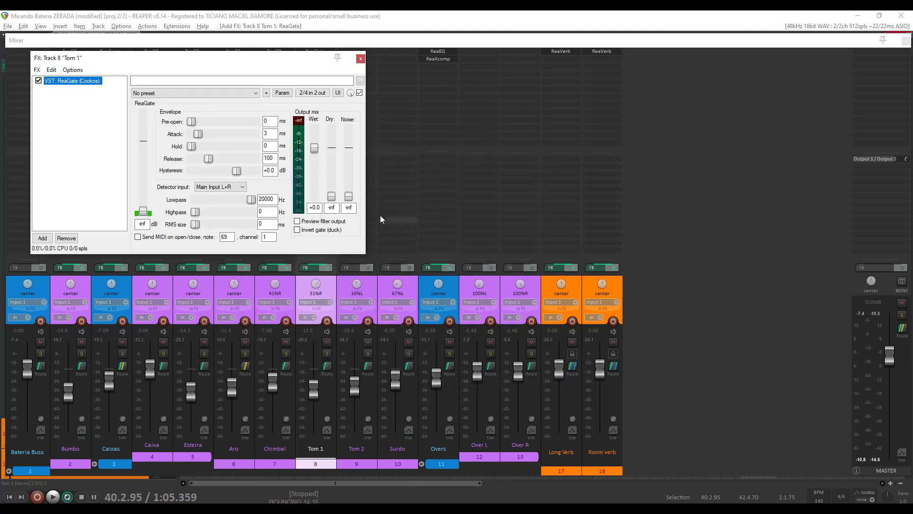
left_click(243, 93)
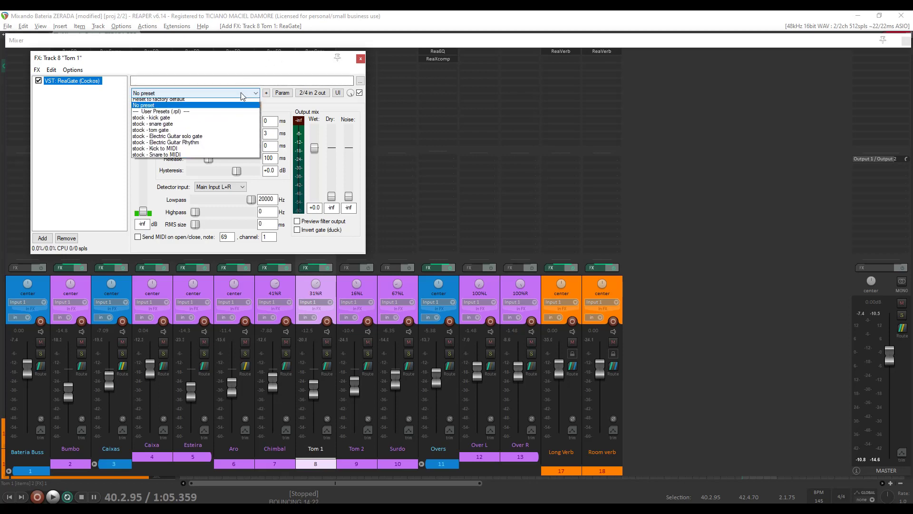
left_click(167, 133)
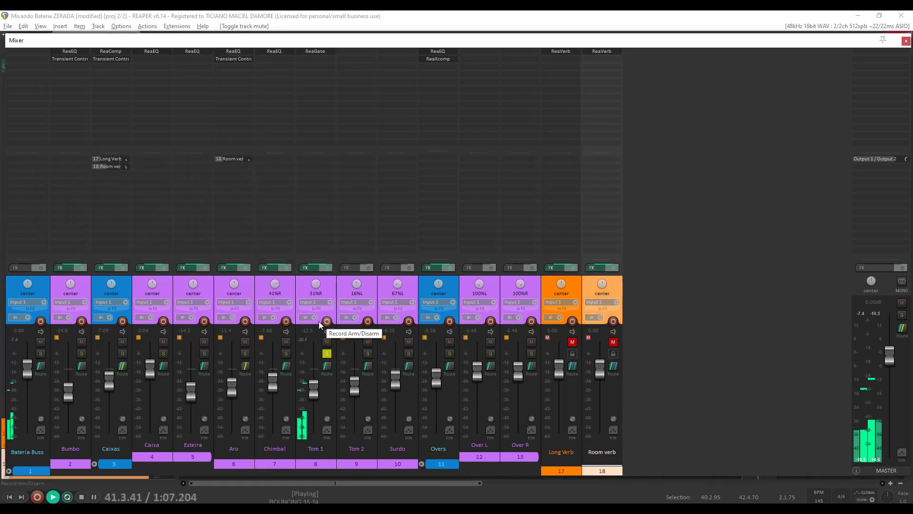
Lower the ReaGate threshold on the soloed Tom 1 track to about -27.8 dB during playback.
key("space")
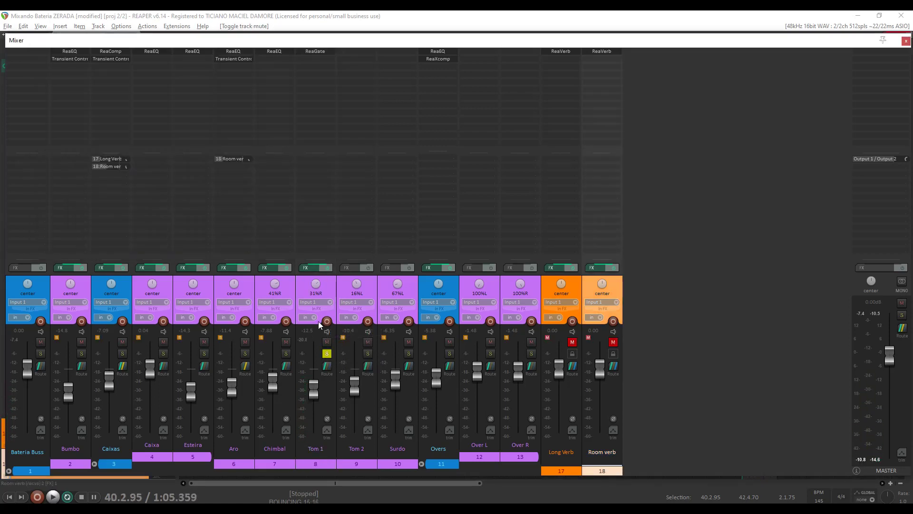
left_click(317, 51)
key("space")
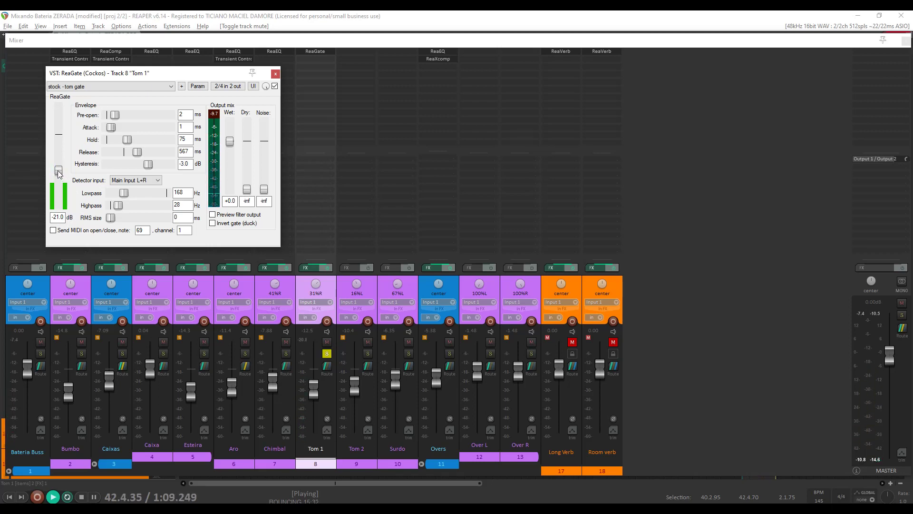
left_click_drag(58, 170, 58, 177)
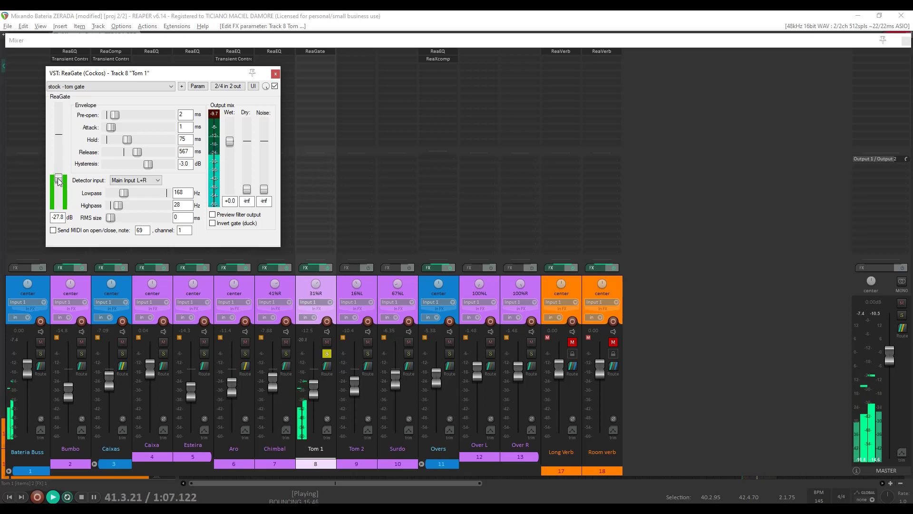
left_click(275, 74)
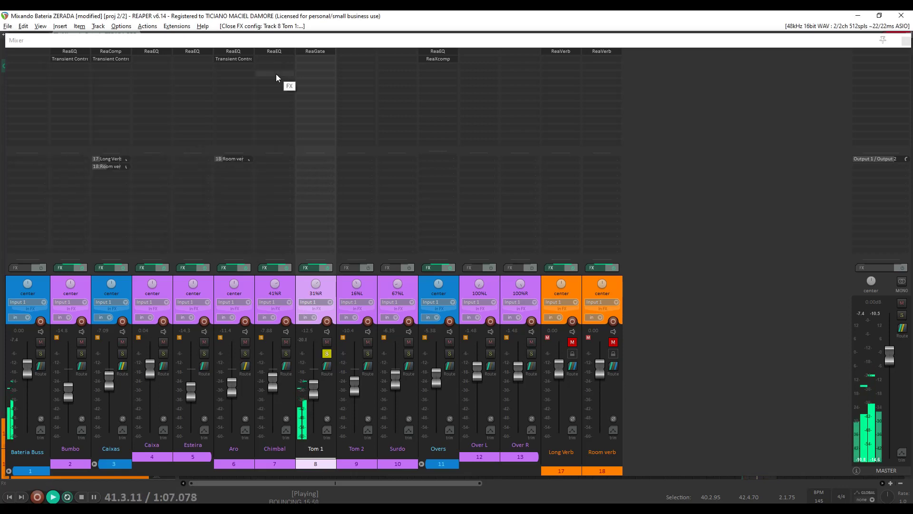
key("space")
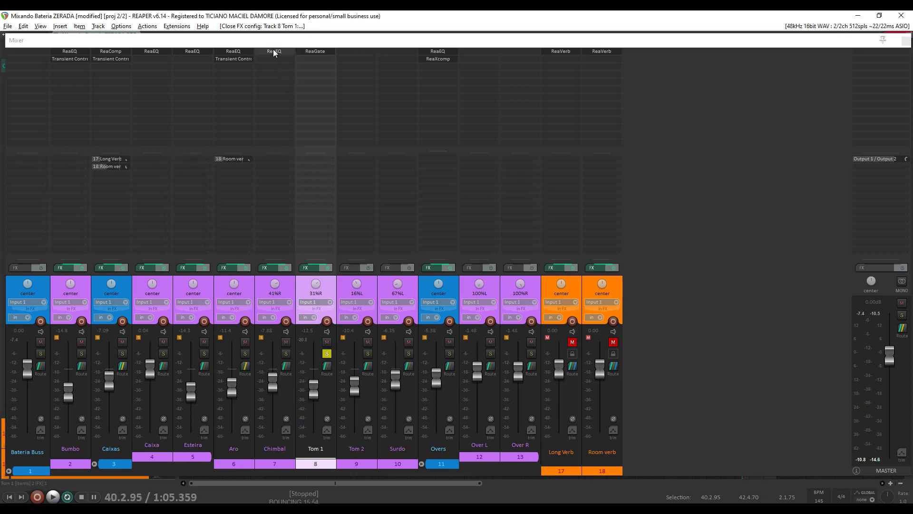
Copy the ReaEQ from the Chimbal track to Tom 1 after ReaGate and reset the copy to factory default.
left_click(274, 52)
left_click_drag(306, 60, 318, 58)
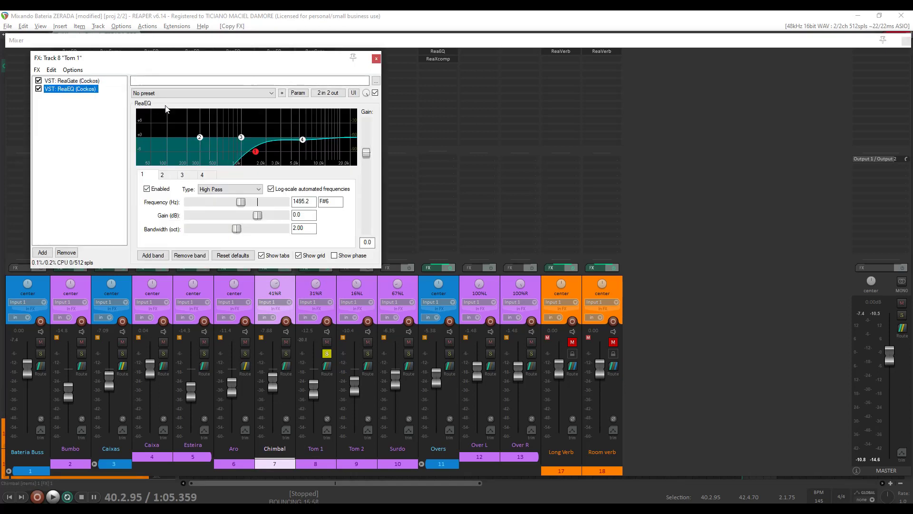
left_click(181, 94)
left_click(181, 100)
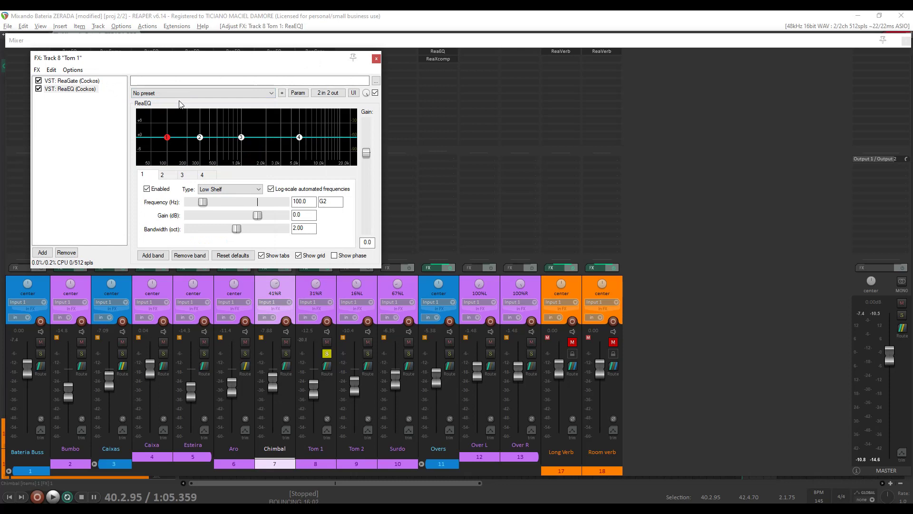
Make band 1 of the Tom 1 ReaEQ a high pass at about 81 Hz during playback.
key("space")
left_click(224, 189)
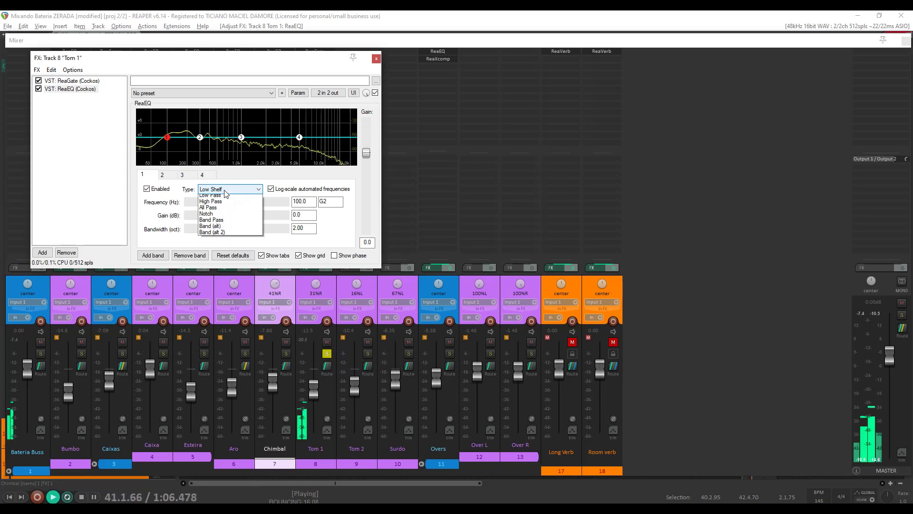
left_click(210, 222)
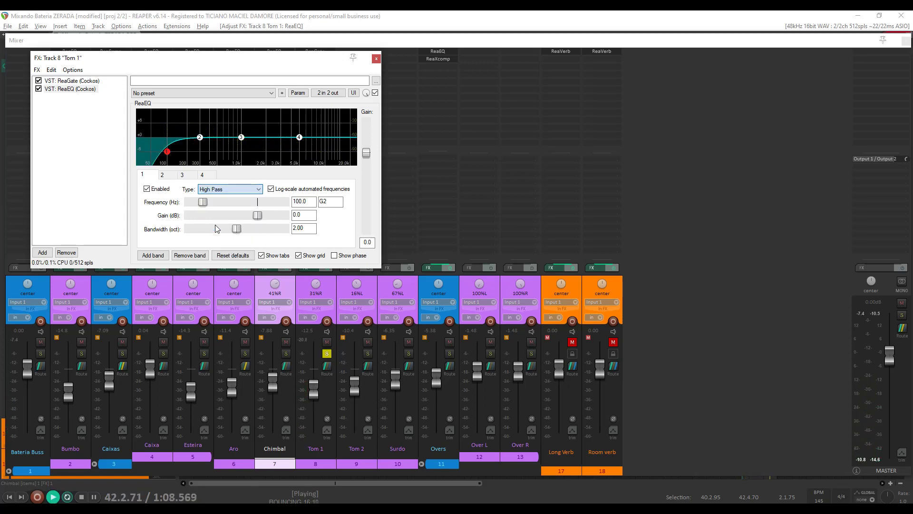
left_click_drag(171, 157, 158, 153)
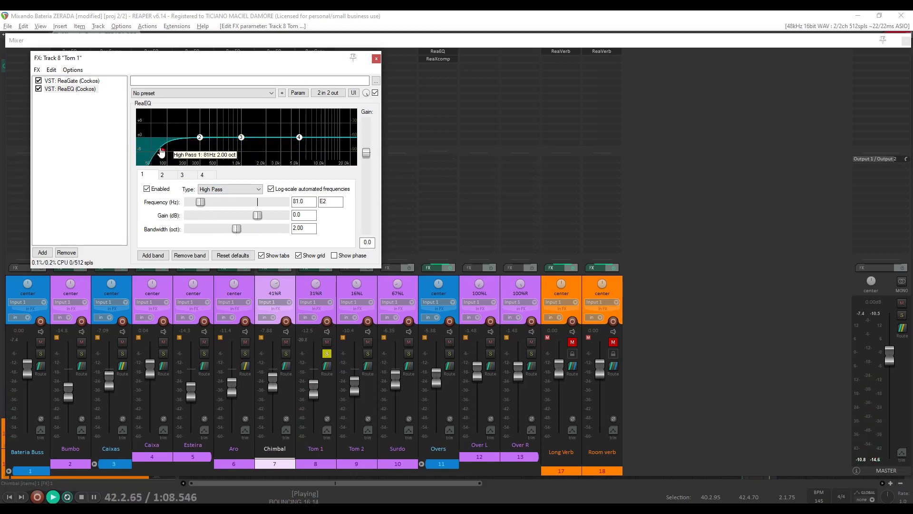
Lower the Tom 1 high pass to about 65 Hz and make band 4 a Band-type boost of about 1.8 dB at 4278 Hz.
left_click_drag(159, 152, 156, 152)
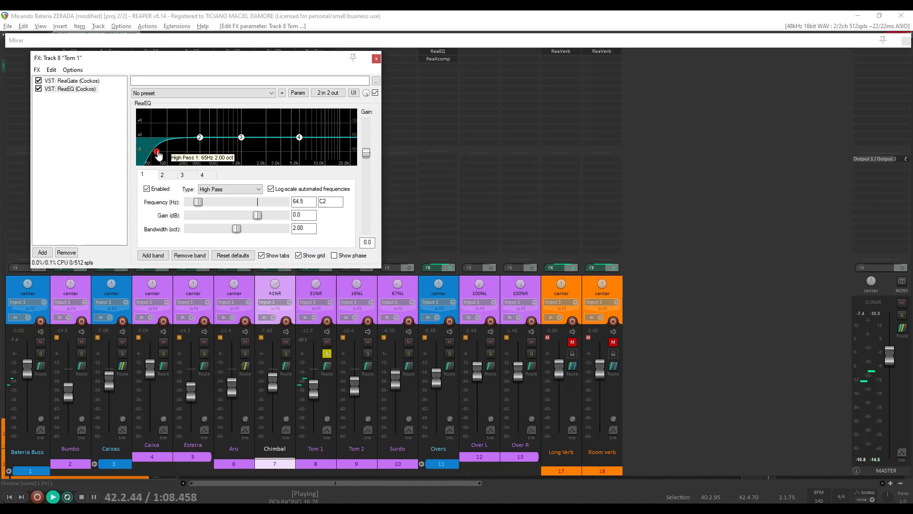
left_click(297, 138)
left_click_drag(297, 138, 290, 126)
left_click(212, 190)
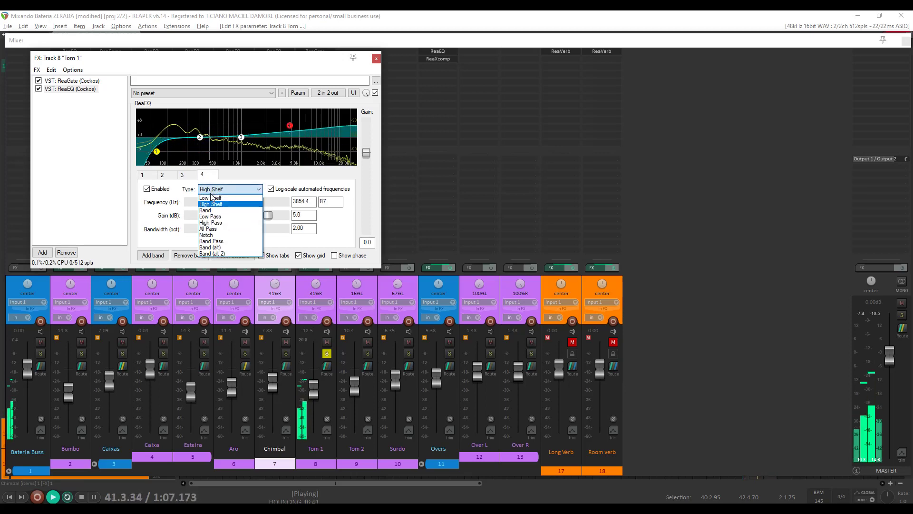
left_click(212, 210)
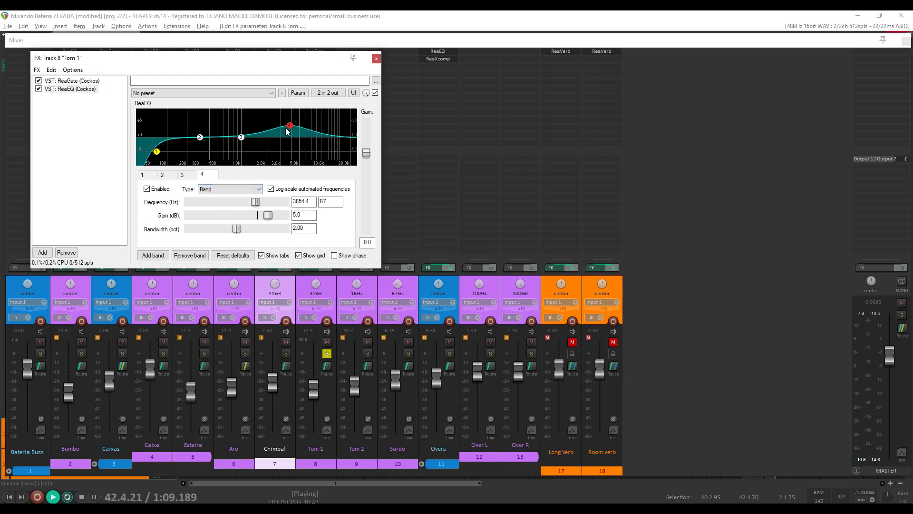
left_click_drag(290, 127, 281, 125)
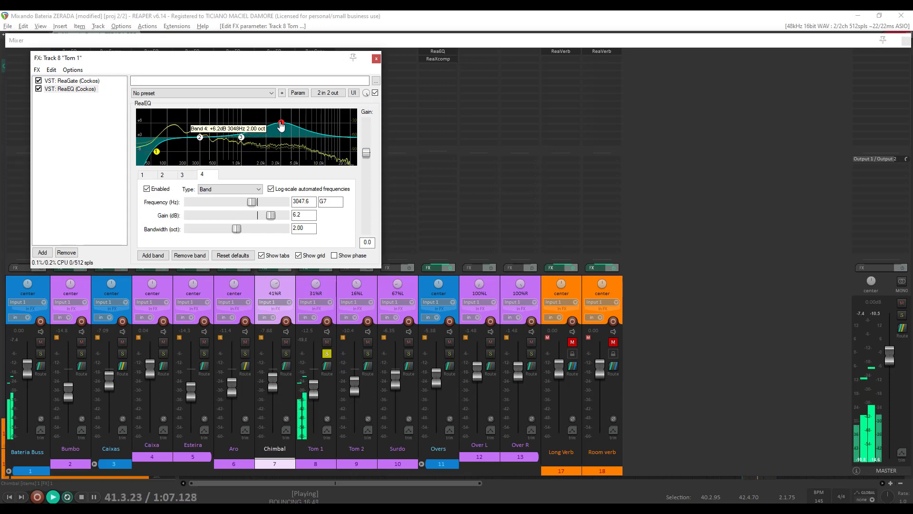
mouse_move(281, 125)
left_mouse_down()
mouse_move(294, 127)
mouse_move(294, 138)
left_mouse_up()
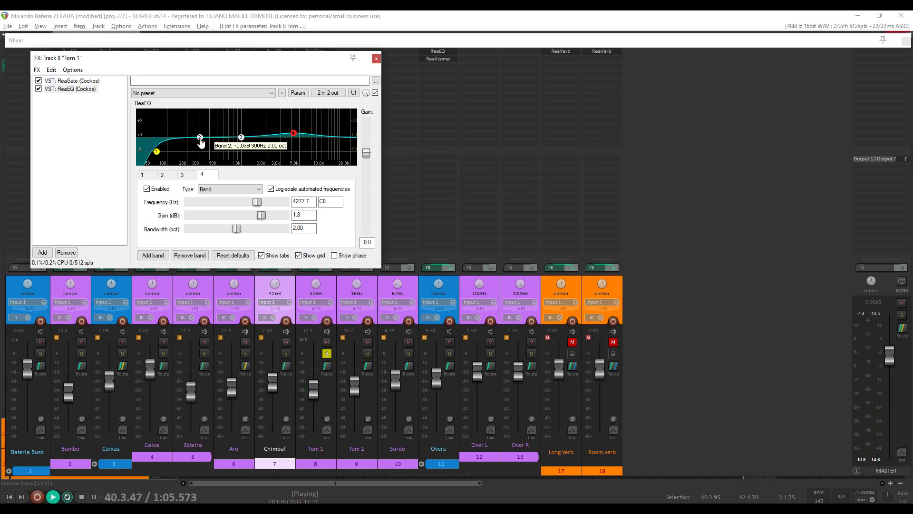
Cut band 2 of the Tom 1 ReaEQ by about 2.2 dB at 537 Hz with a bandwidth of about 0.92 octaves.
left_click_drag(200, 139, 220, 147)
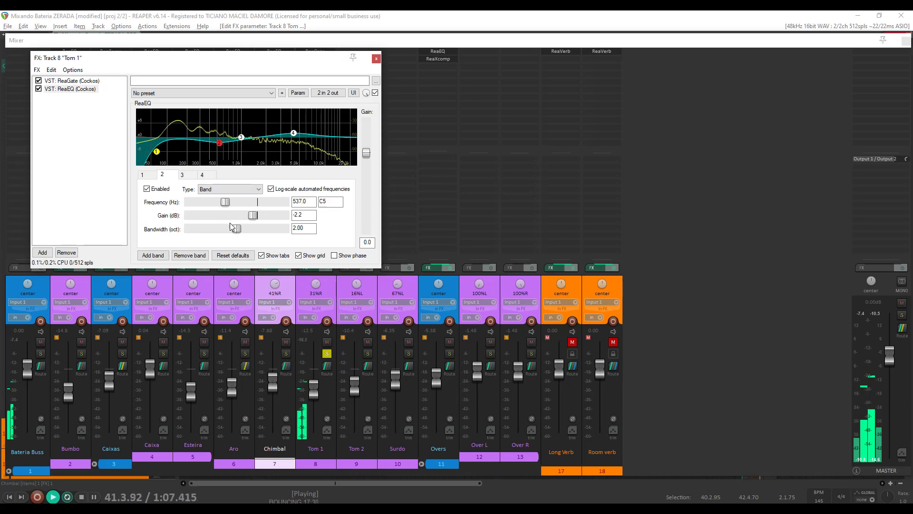
left_click_drag(237, 228, 212, 231)
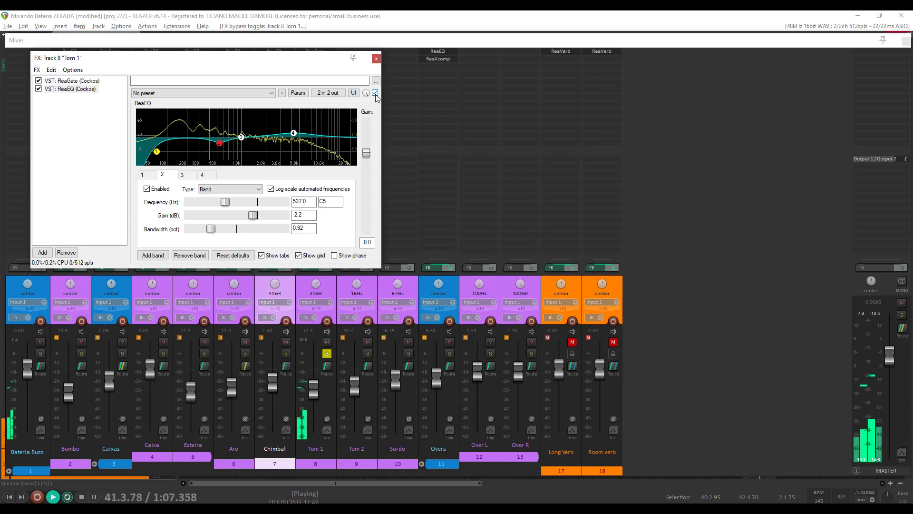
key("space")
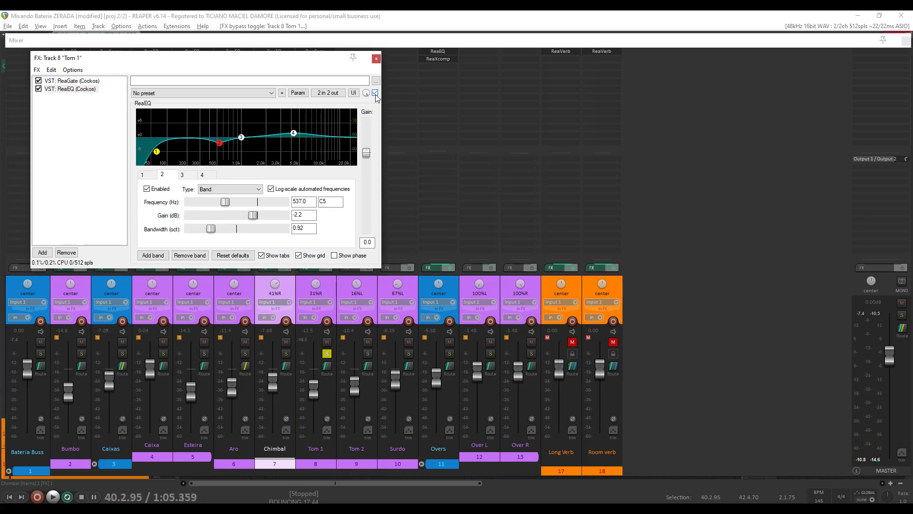
left_click(377, 59)
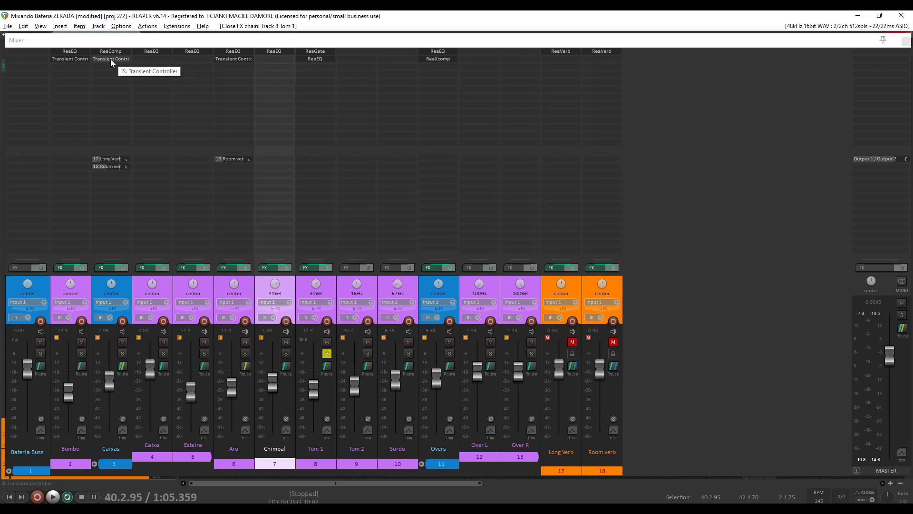
Copy the Transient Controller from the Caixas track to Tom 1 and set its attack to 33% during playback.
left_click_drag(110, 59, 116, 59)
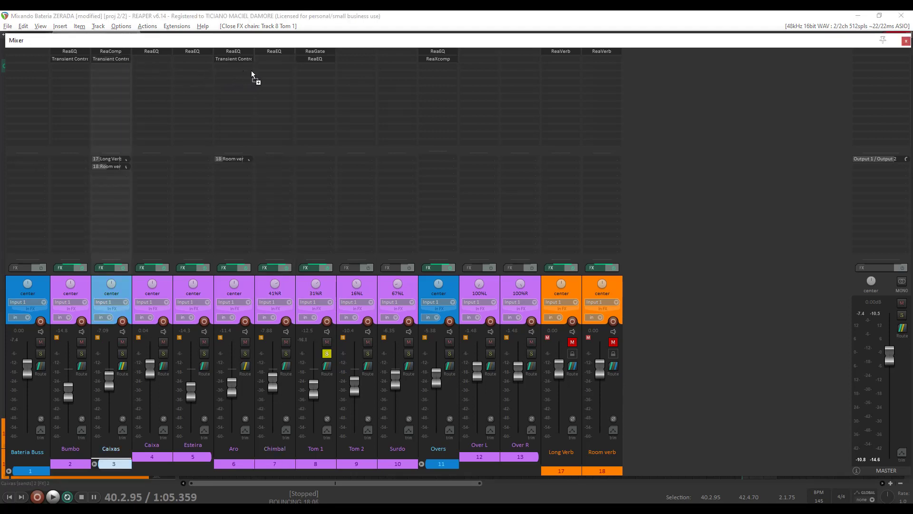
left_click_drag(318, 72, 321, 67)
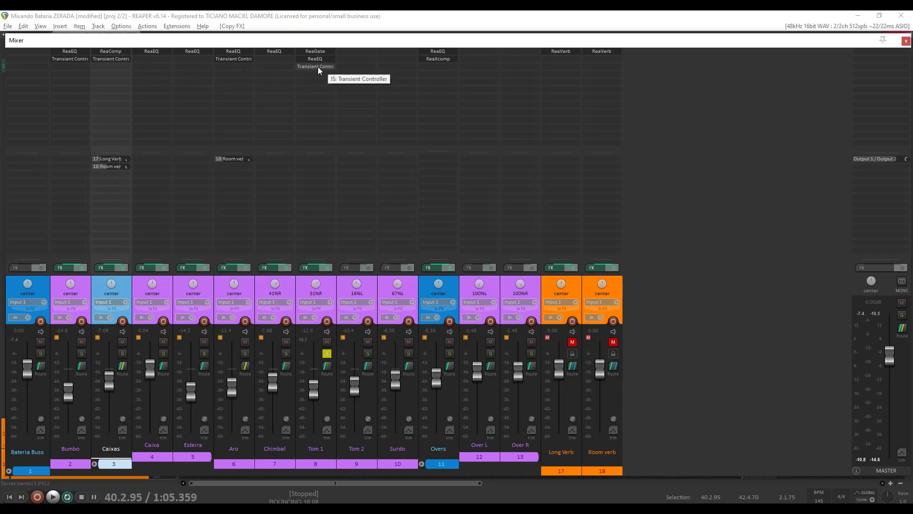
left_click(315, 67)
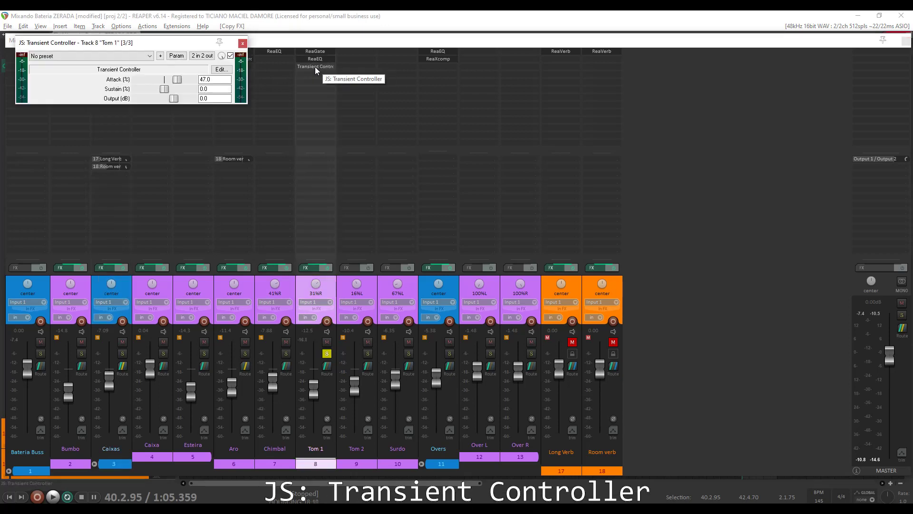
key("space")
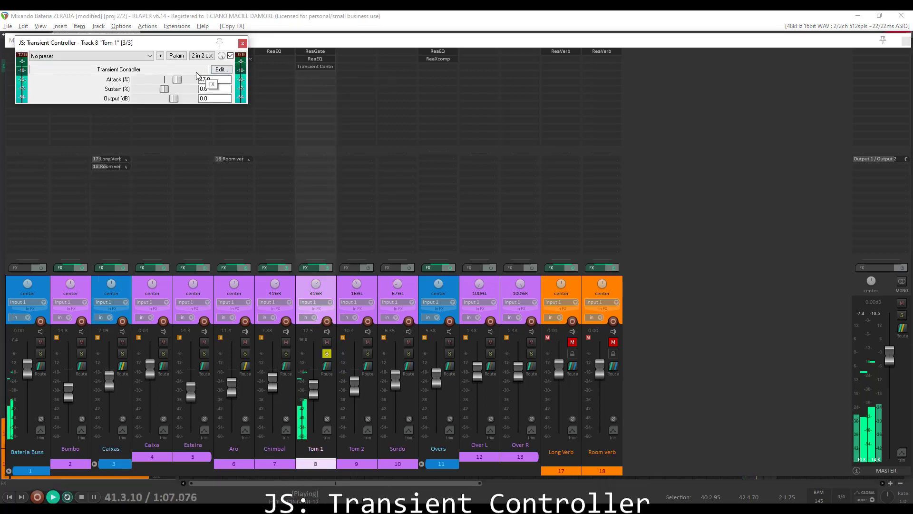
left_click_drag(177, 79, 175, 81)
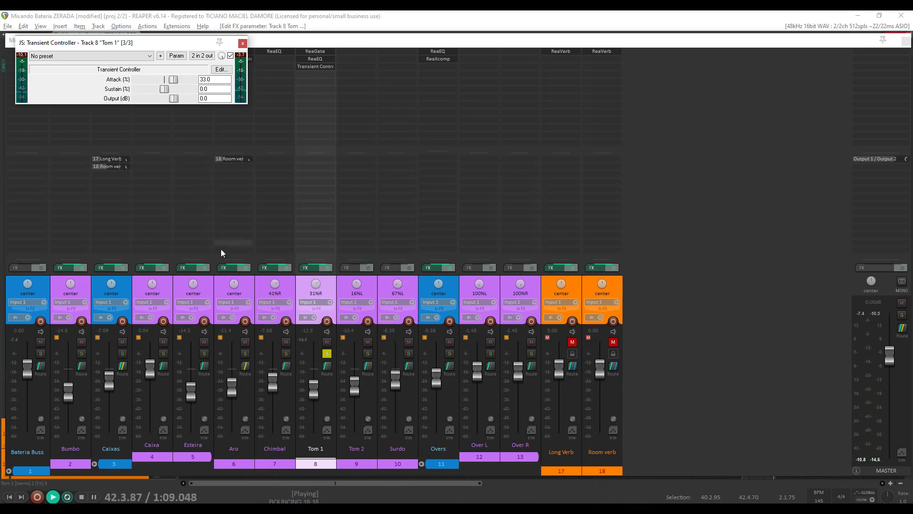
Unsolo Tom 1, unmute the Long Verb and Room verb tracks, and raise Tom 1's volume to about -7.5 dB in the full mix.
left_click(328, 354)
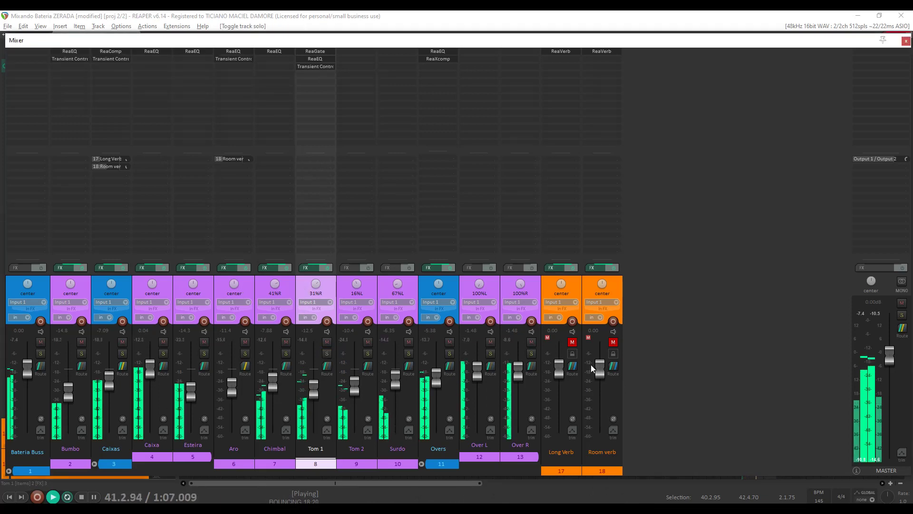
left_click(572, 342)
left_click(613, 342)
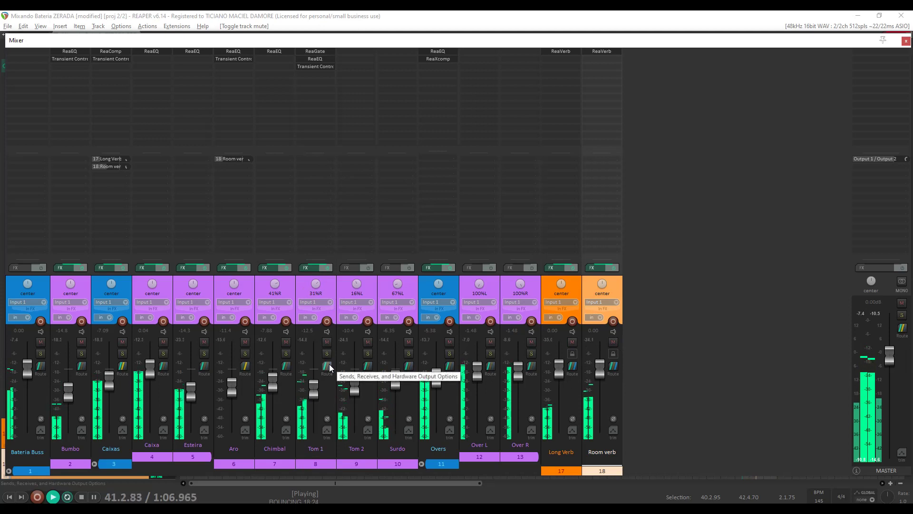
left_click_drag(313, 394, 316, 384)
key("space")
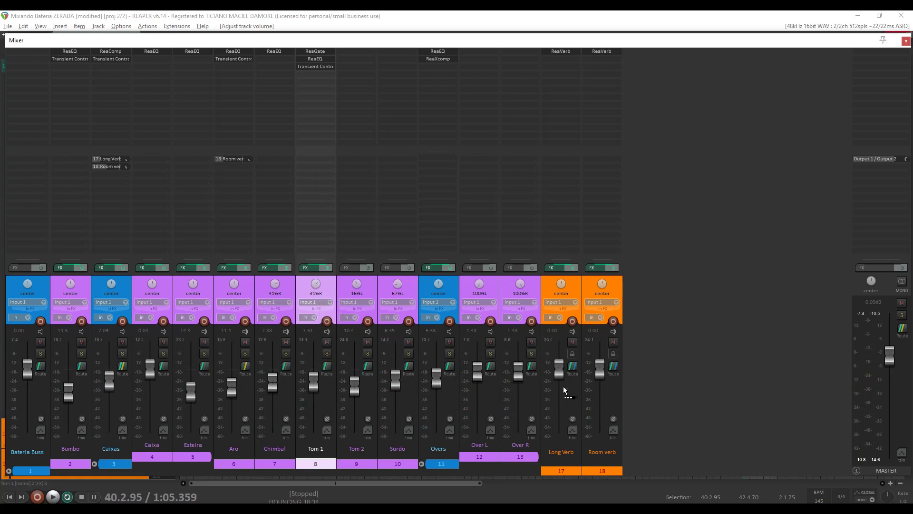
Create a send from Tom 1 to the Room verb track and lower its level to about -18.5 dB during playback.
left_click_drag(615, 295, 616, 295)
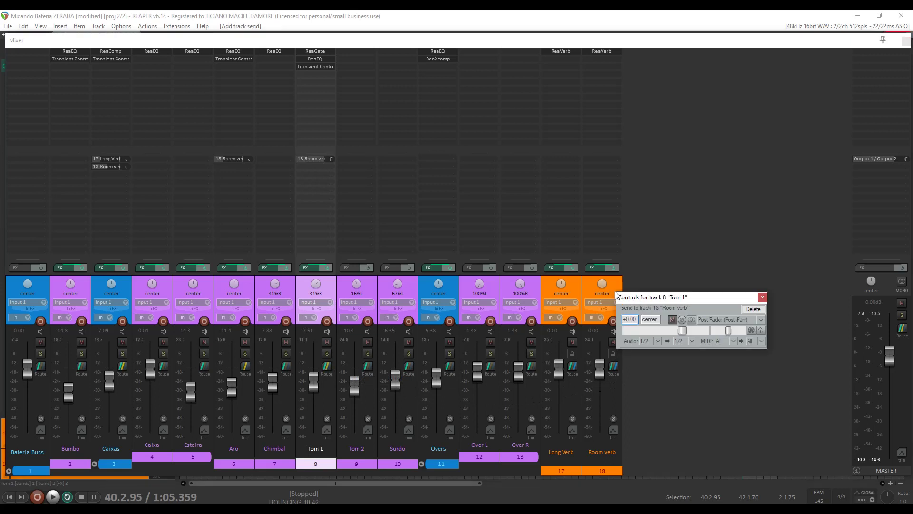
key("space")
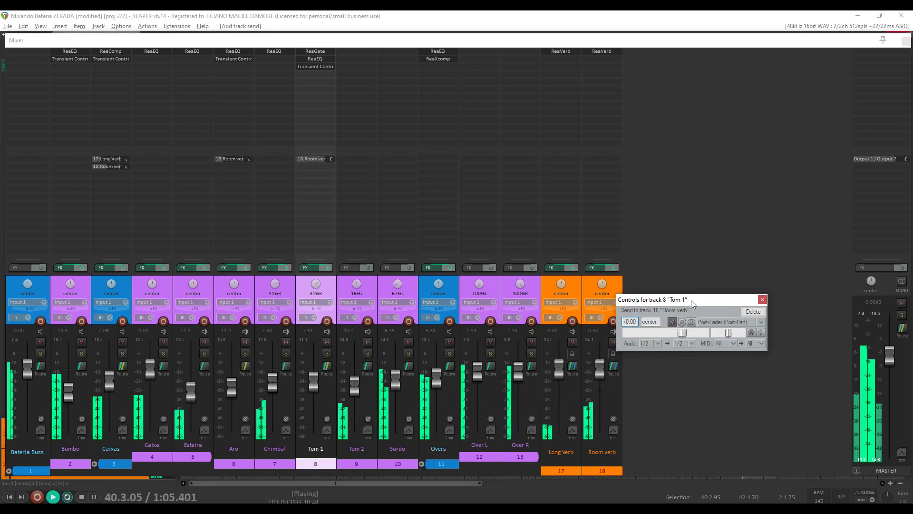
left_click_drag(682, 334, 660, 332)
left_click(588, 341)
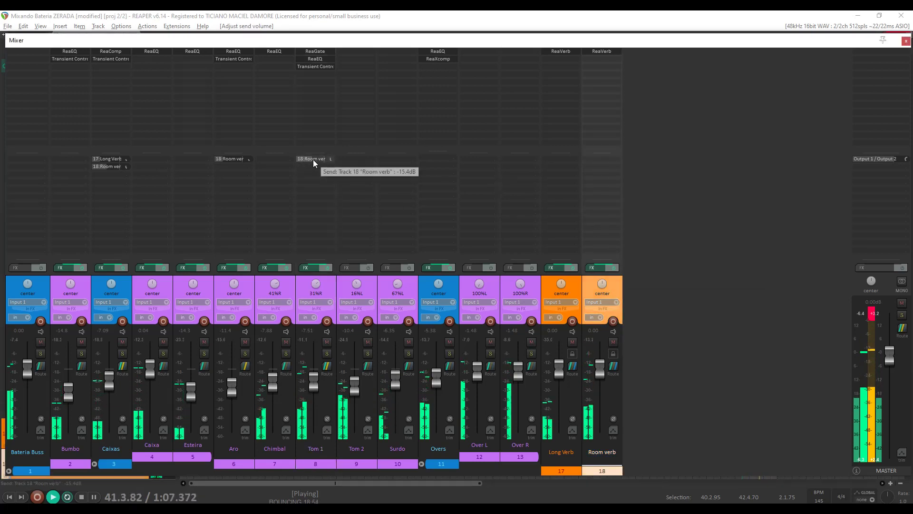
left_click(313, 159)
left_click_drag(360, 197, 356, 197)
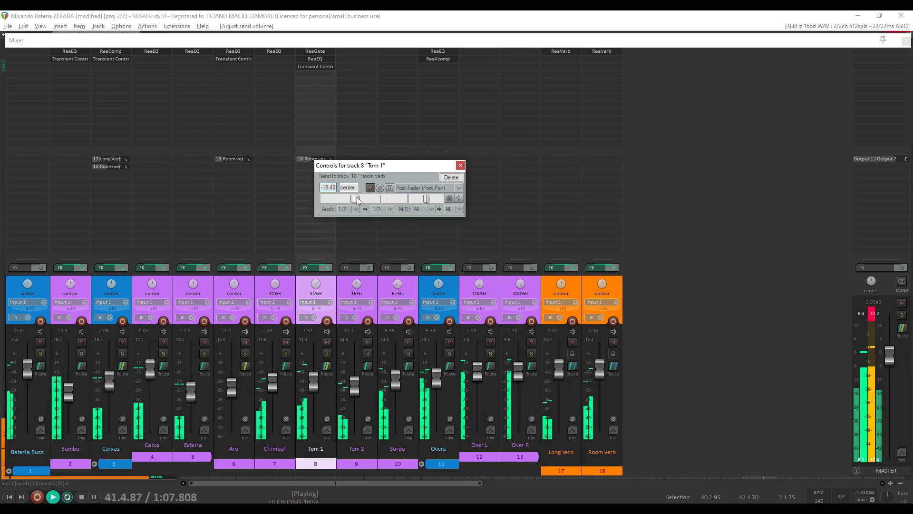
left_click(460, 165)
key("space")
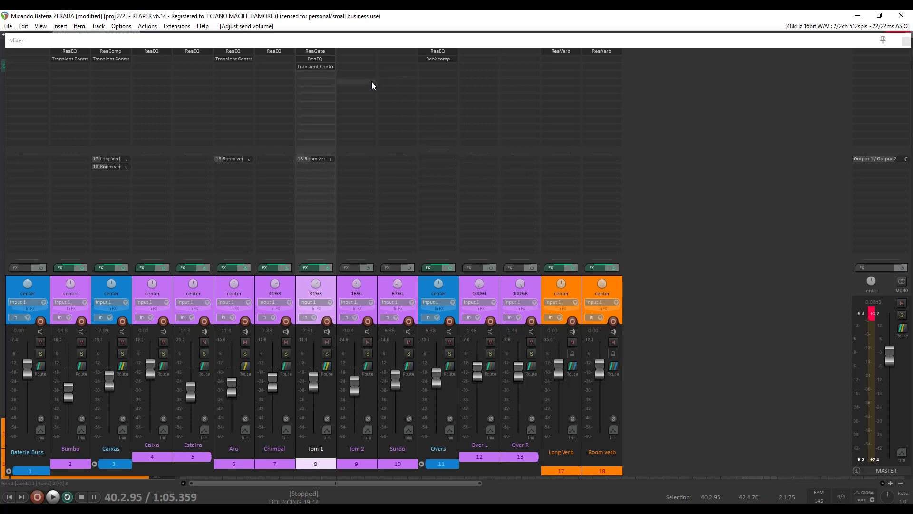
Copy the ReaGate from Tom 1 to Tom 2 and check it with Tom 2 soloed and both reverb tracks muted.
left_click(319, 52)
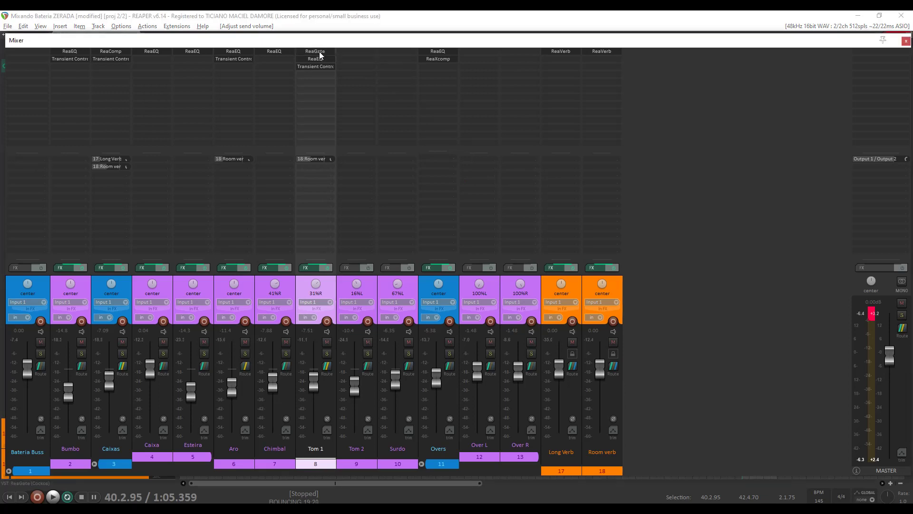
left_click_drag(356, 52, 360, 52)
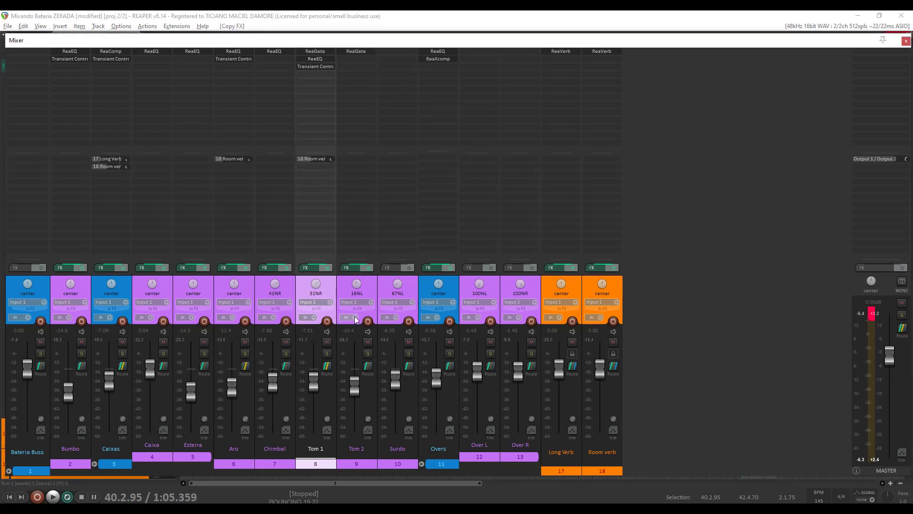
left_click(365, 354)
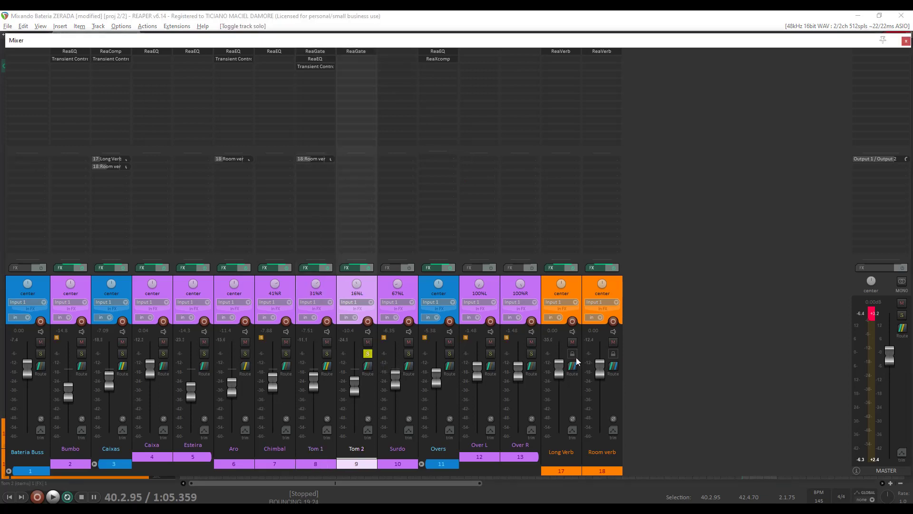
left_click(572, 342)
left_click(613, 342)
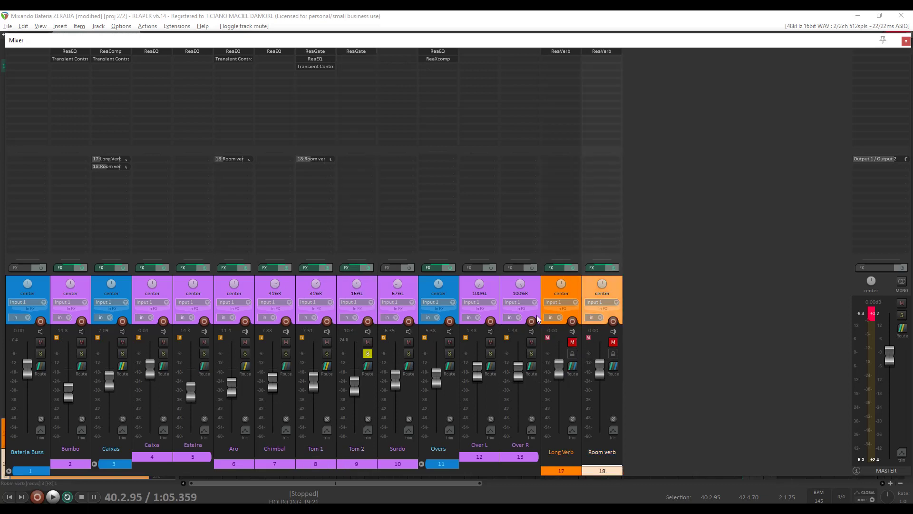
left_click(359, 52)
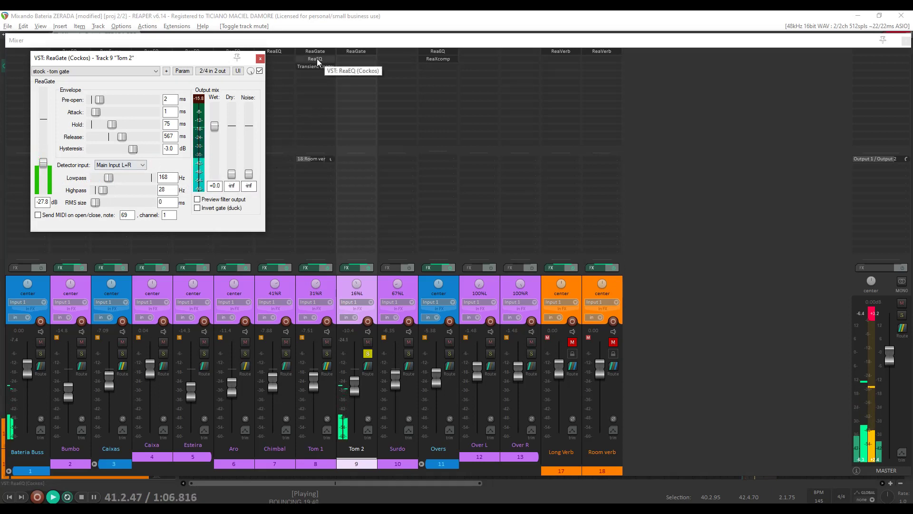
Copy the ReaEQ from Tom 1 to Tom 2 after ReaGate and lower the copy's high pass to about 52 Hz.
left_click_drag(316, 59, 357, 58)
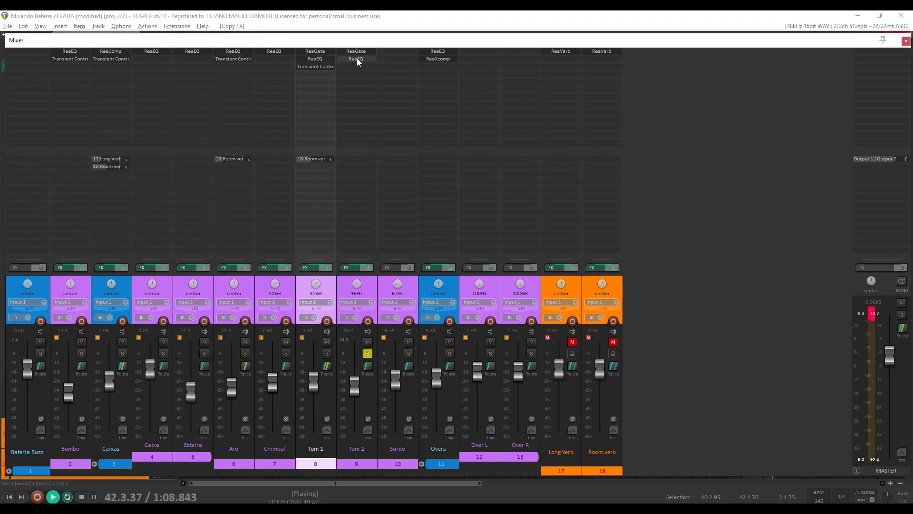
left_click(355, 58)
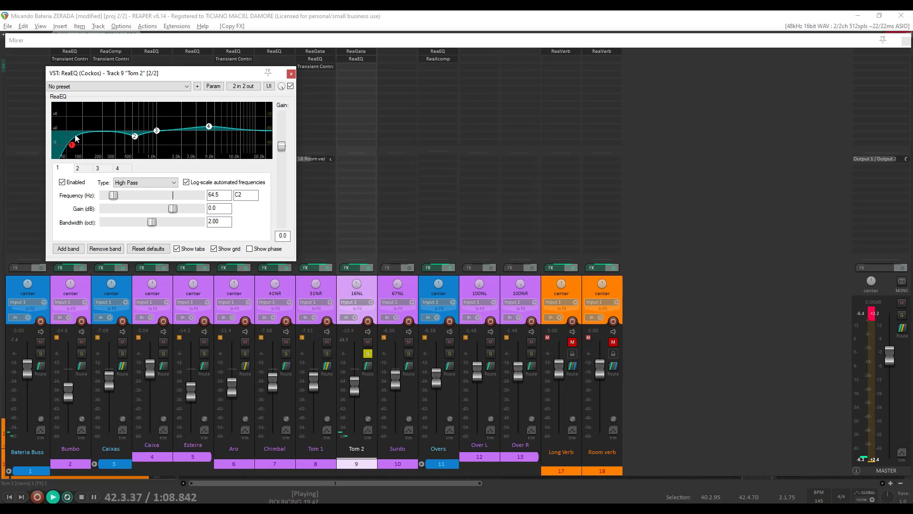
left_click_drag(74, 148, 70, 149)
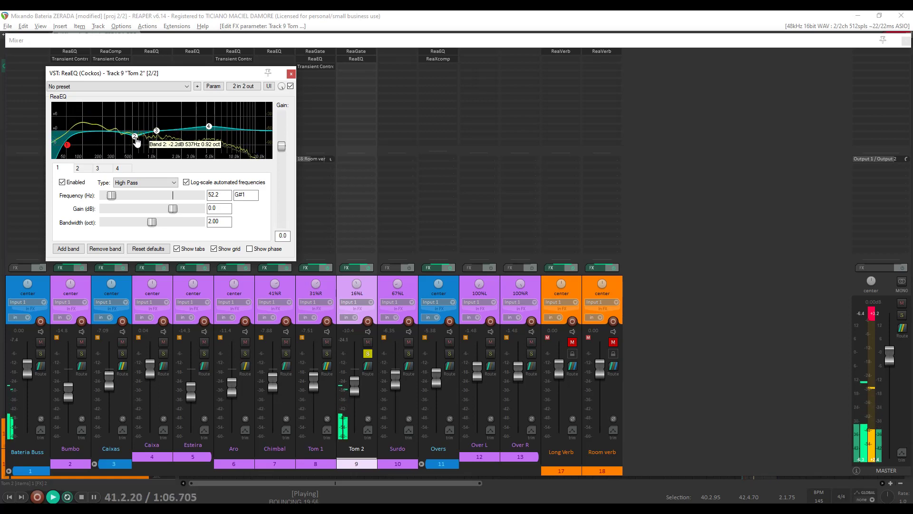
Move band 2 of the Tom 2 ReaEQ to about 362 Hz and band 4 to about 4114 Hz during playback.
mouse_move(135, 138)
left_mouse_down()
mouse_move(138, 114)
mouse_move(115, 113)
mouse_move(125, 113)
mouse_move(123, 138)
left_mouse_up()
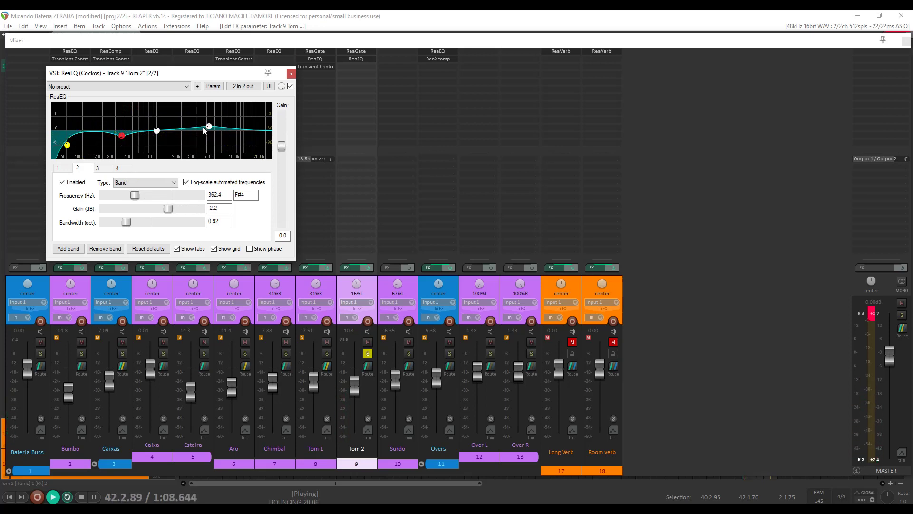
mouse_move(210, 130)
left_mouse_down()
mouse_move(214, 111)
mouse_move(208, 128)
left_mouse_up()
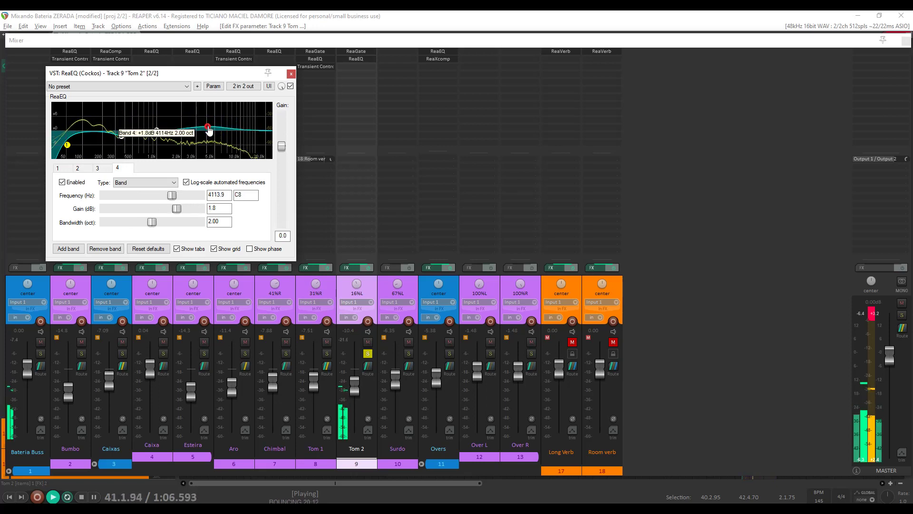
key("space")
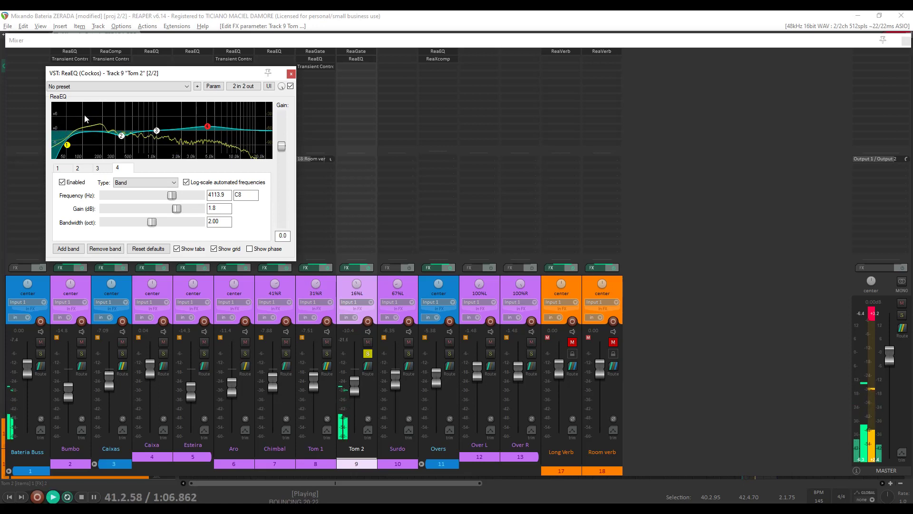
key("space")
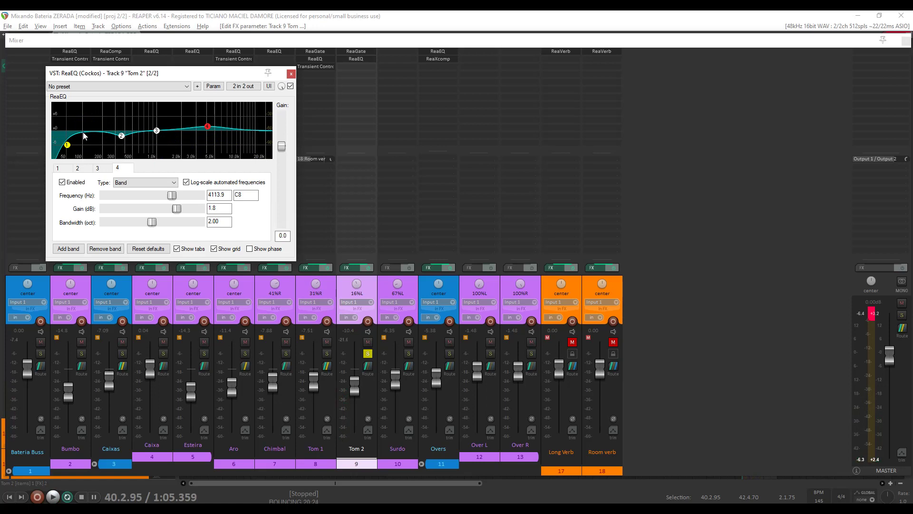
Add a fifth band to the Tom 2 ReaEQ at about 110 Hz with 0.6 dB gain, checking it during playback.
left_click(76, 252)
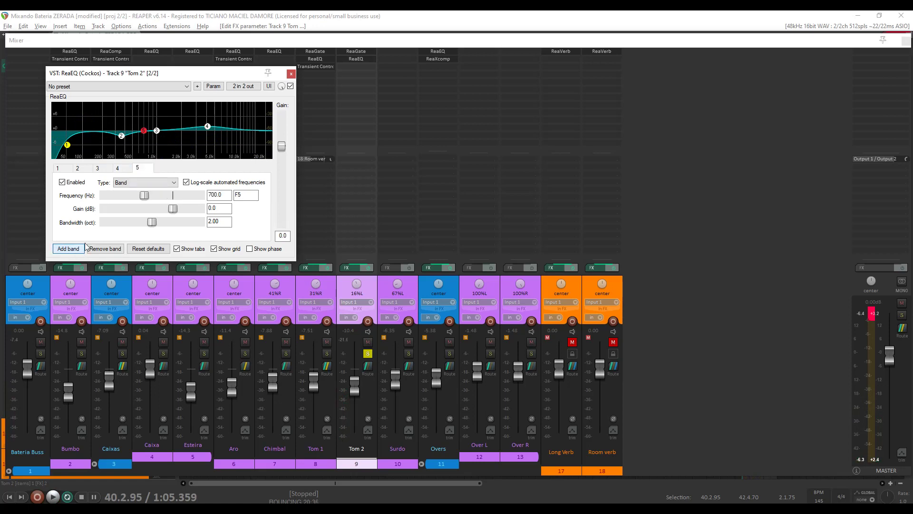
left_click_drag(144, 132, 87, 132)
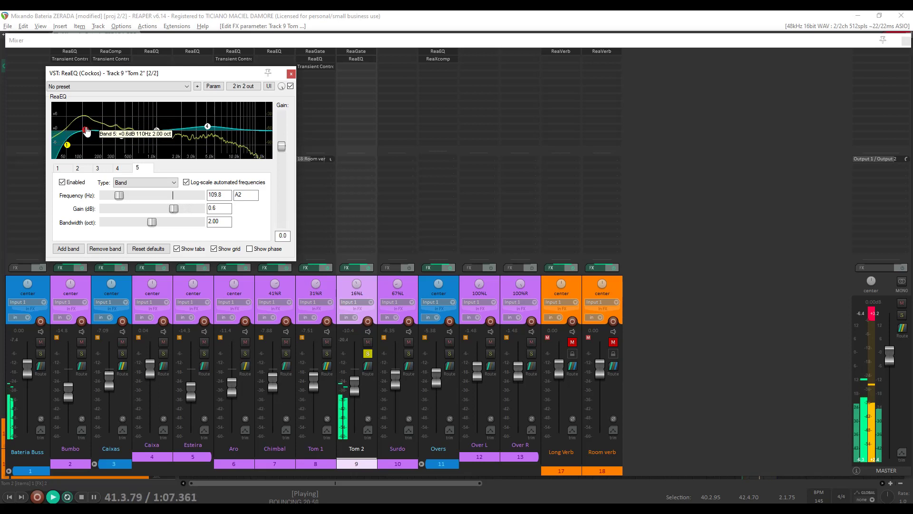
key("space")
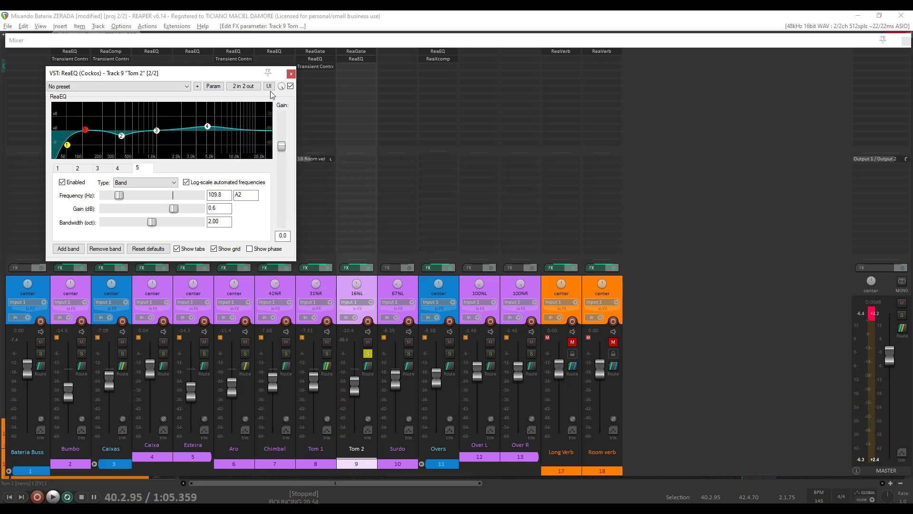
left_click(291, 74)
Copy the Transient Controller and the Room verb send from Tom 1 to Tom 2.
left_click_drag(315, 67, 359, 63)
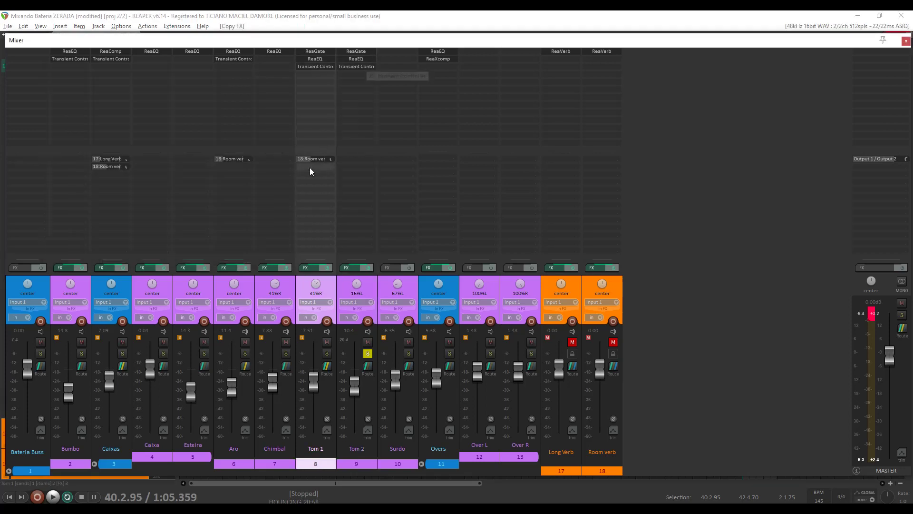
left_click_drag(315, 156, 355, 158)
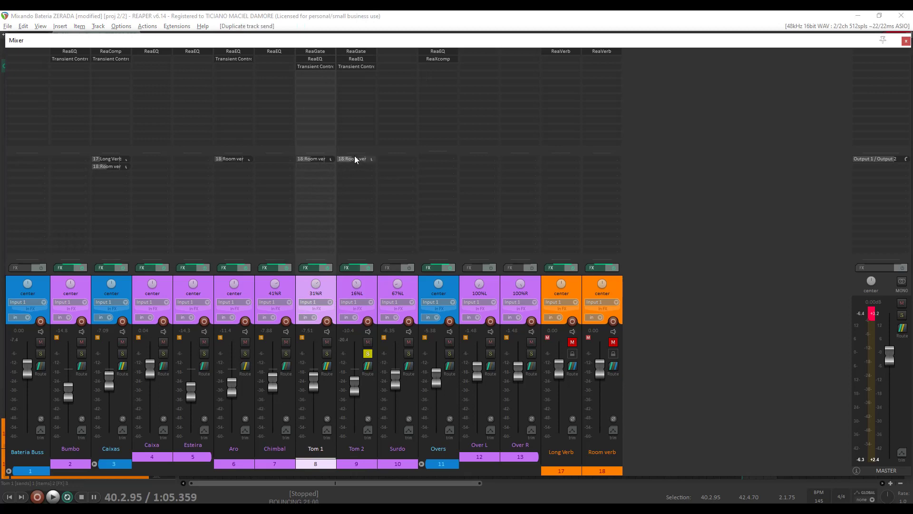
Unsolo Tom 2, unmute both reverb tracks and raise Tom 2's volume to about -5.07 dB during playback.
left_click(367, 353)
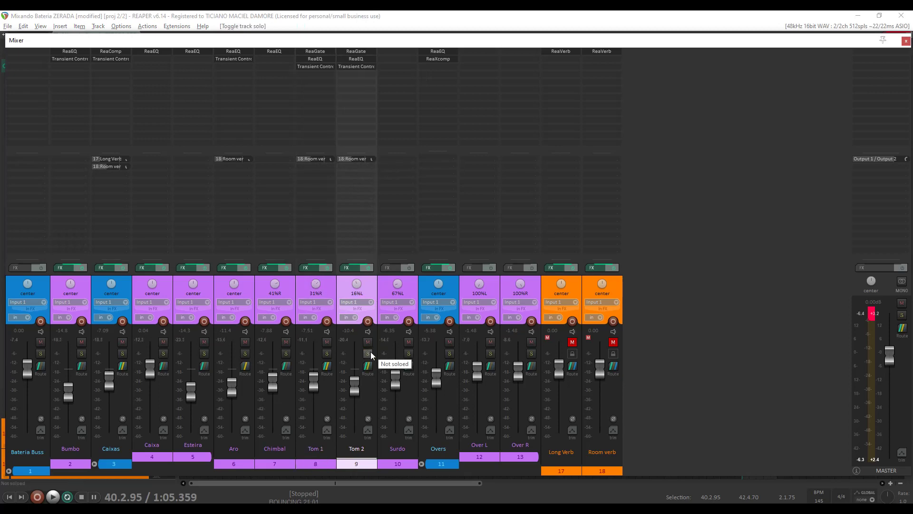
left_click(613, 342)
key("space")
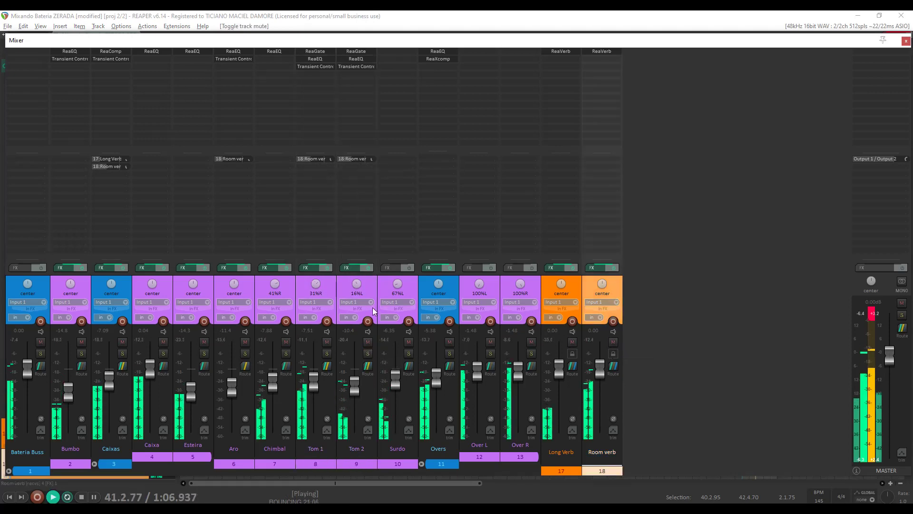
left_click_drag(355, 388, 357, 379)
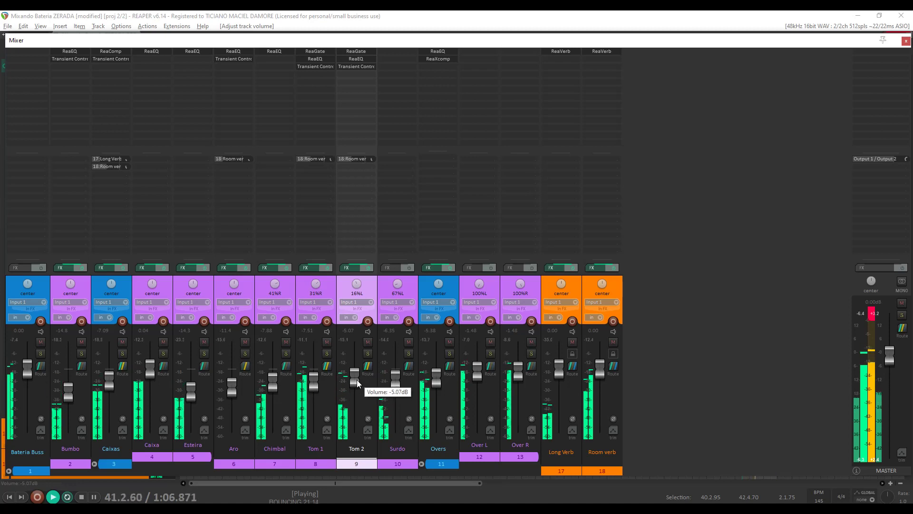
key("space")
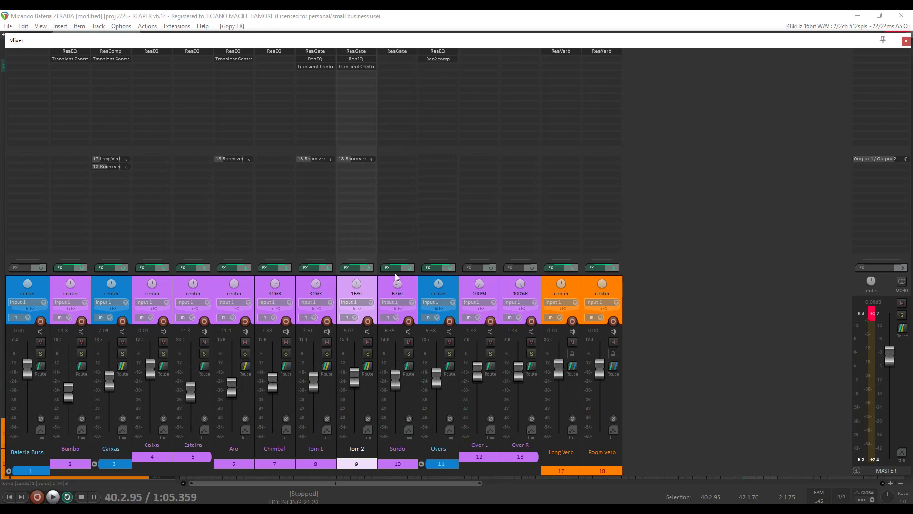
Copy the ReaGate to Surdo and check its settings during playback with Surdo soloed and both reverb tracks muted.
left_click(408, 353)
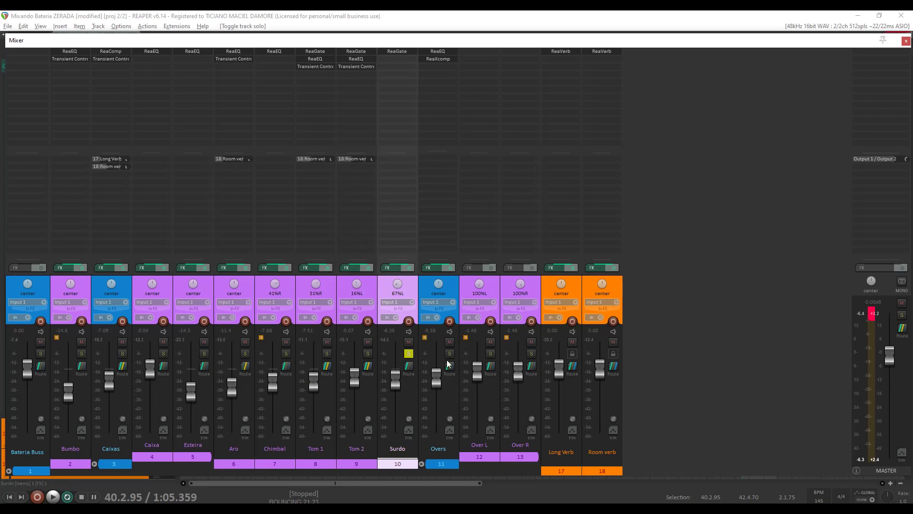
left_click(572, 342)
left_click(611, 342)
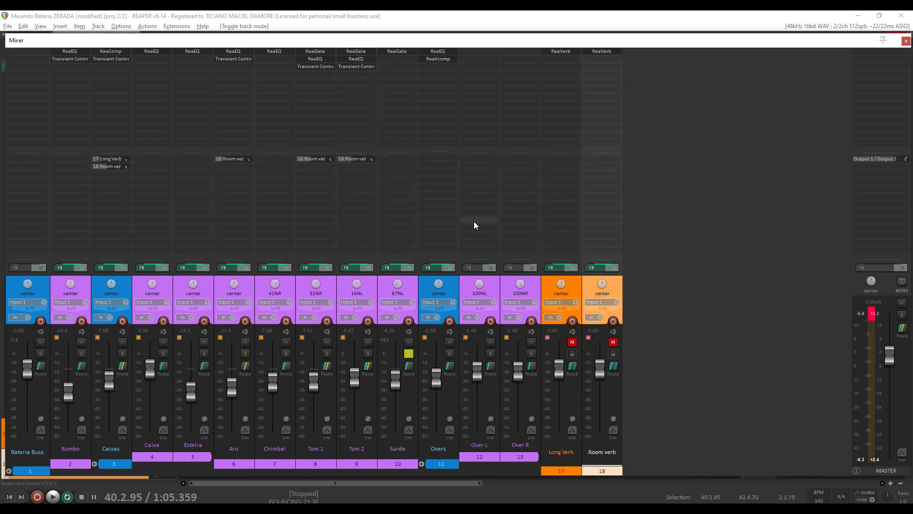
key("space")
double_click(397, 52)
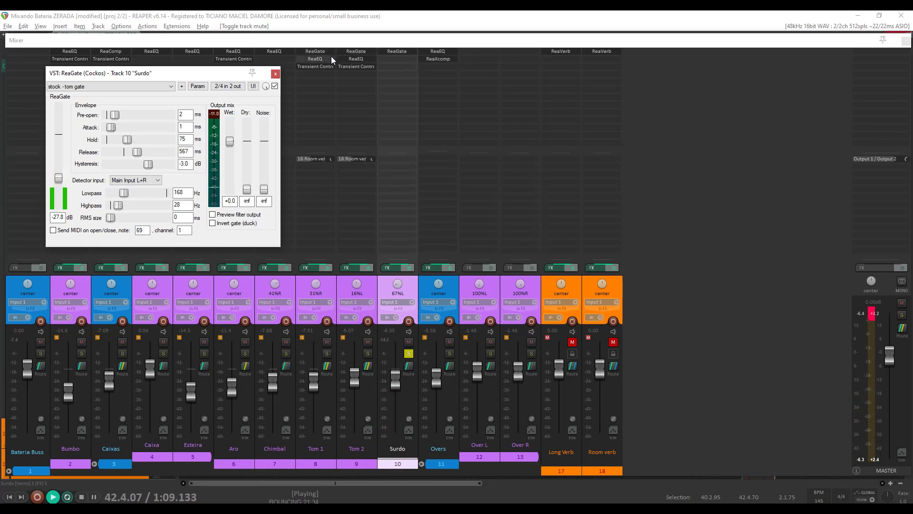
Copy the ReaEQ from Tom 2 to Surdo after ReaGate and open the copy's settings.
left_click(355, 59)
left_click_drag(404, 58, 398, 57)
left_click(397, 58)
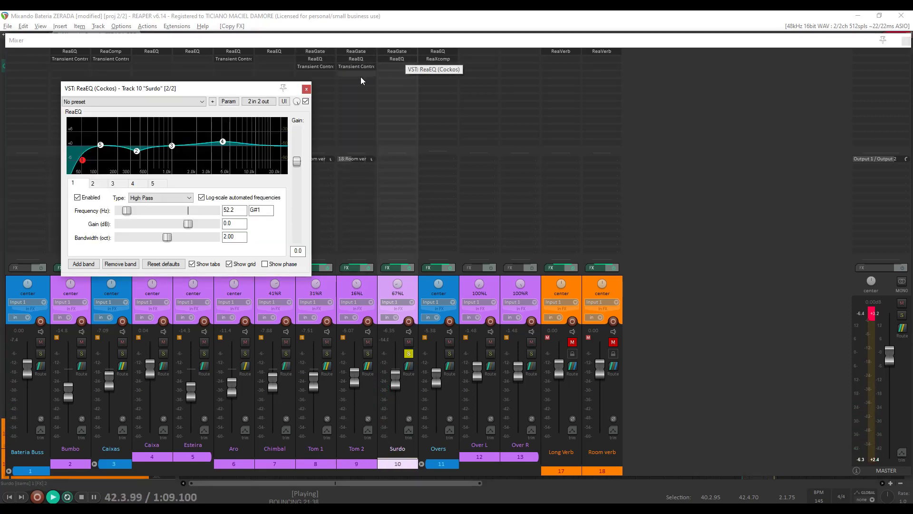
Set the Surdo ReaEQ's band 2 to about 296 Hz at -3.6 dB and band 4 to about 3905 Hz at 2.0 dB.
left_click_drag(82, 163, 130, 154)
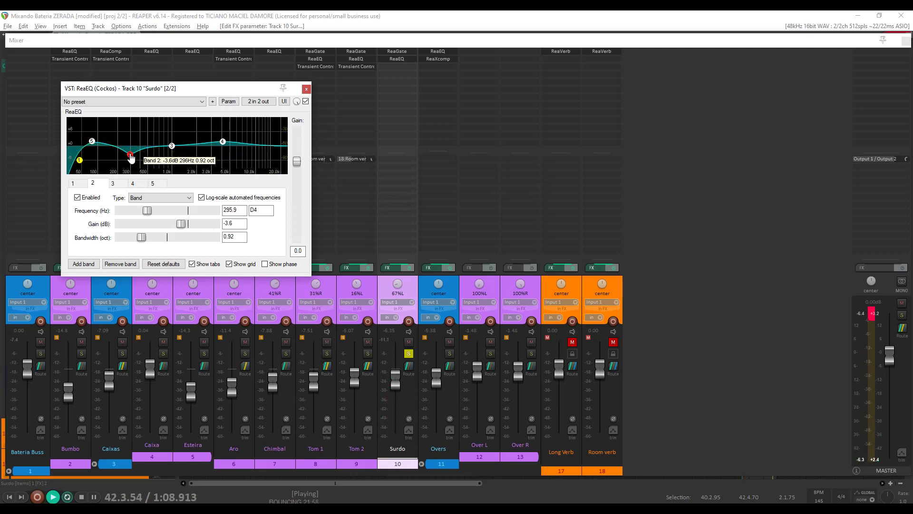
mouse_move(222, 142)
left_mouse_down()
mouse_move(223, 129)
mouse_move(221, 141)
left_mouse_up()
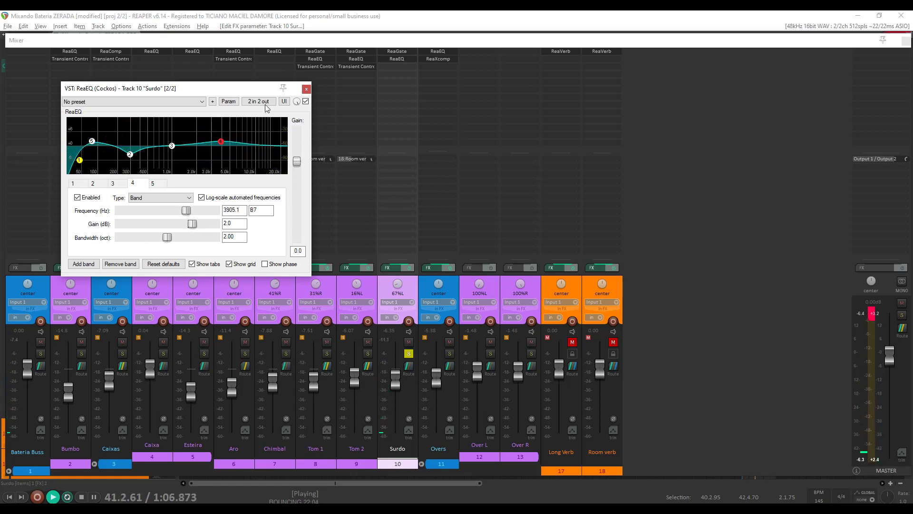
left_click(305, 89)
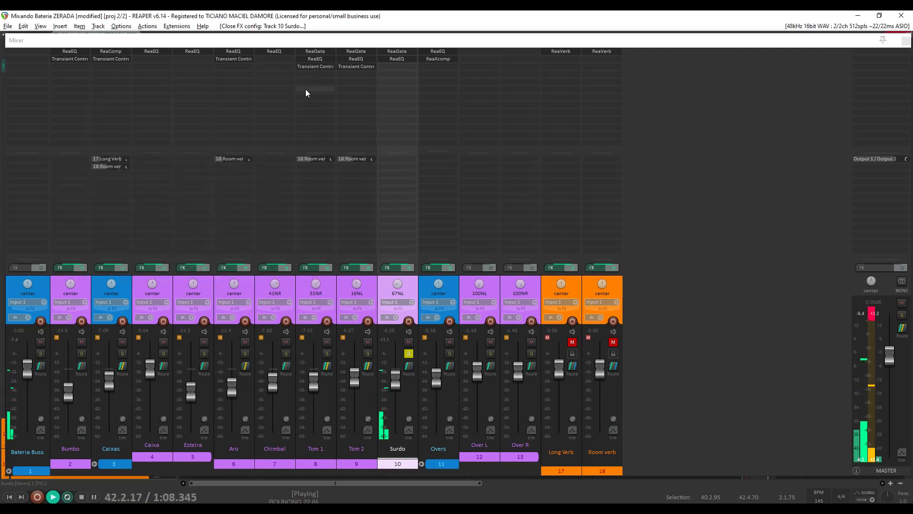
Copy the Transient Controller and the Room verb send from Tom 2 to Surdo.
left_click(356, 66)
left_click_drag(357, 67, 400, 64)
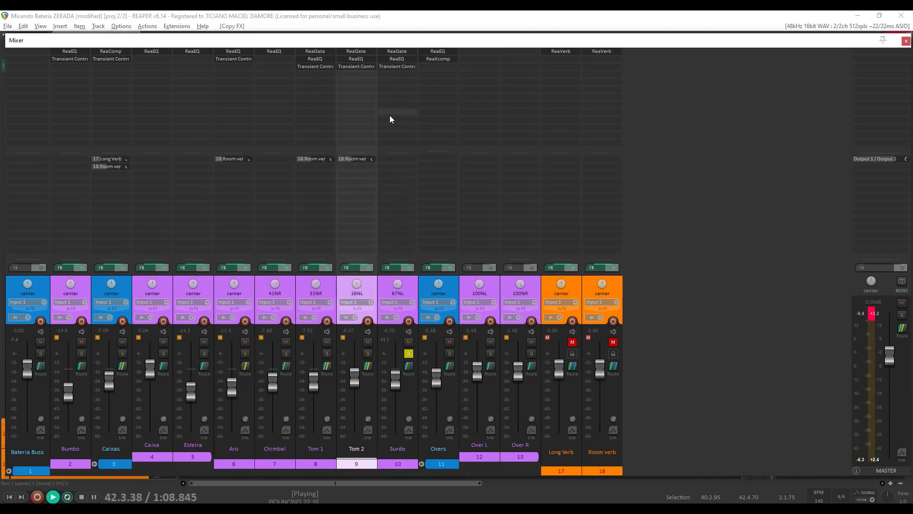
left_click_drag(356, 157, 399, 158)
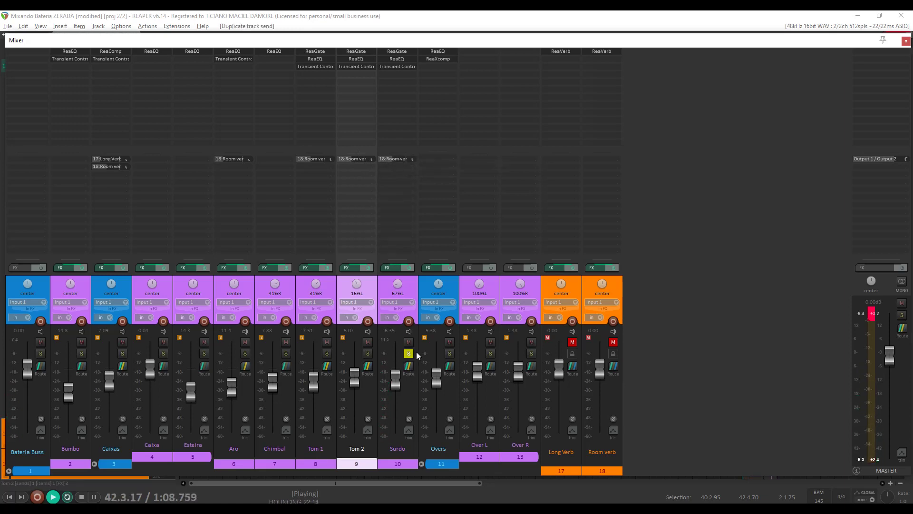
Unmute both reverb tracks, unsolo Surdo and raise its volume to about -5.79 dB during playback.
left_click(572, 342)
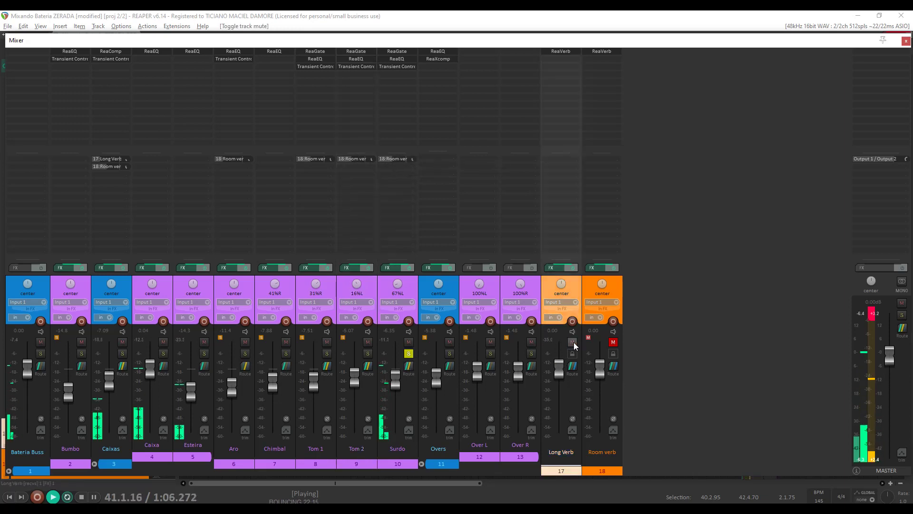
left_click(614, 341)
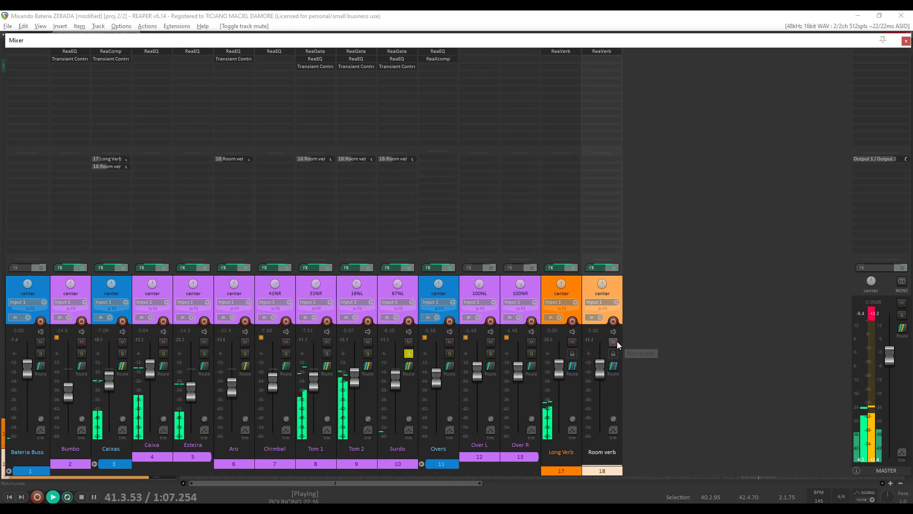
left_click(408, 354)
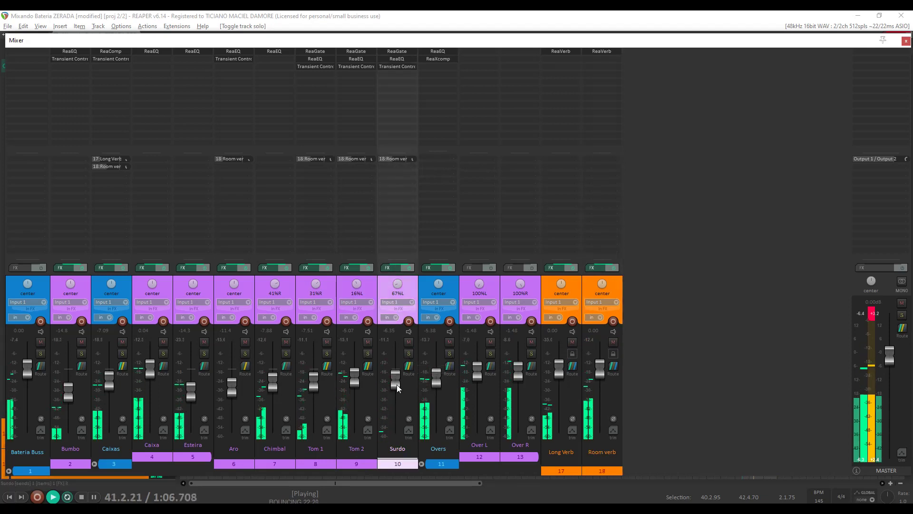
left_click_drag(397, 380, 397, 378)
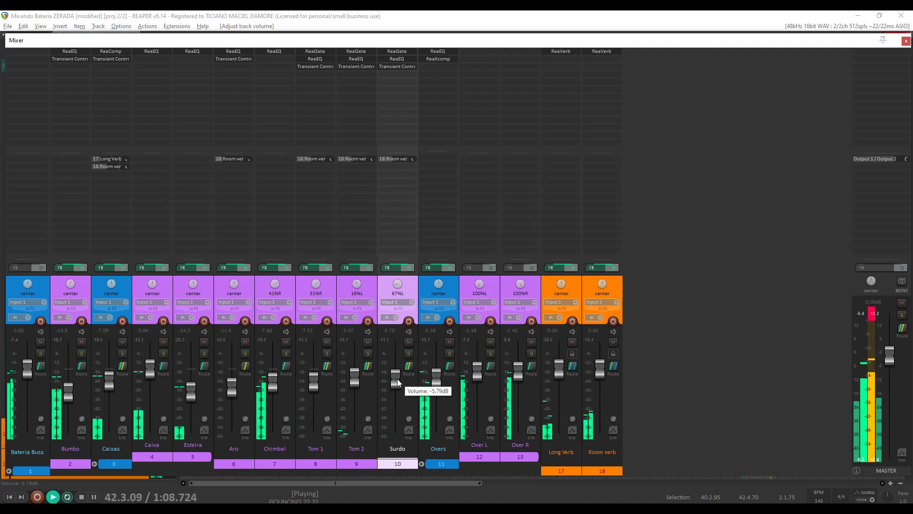
Replace the time selection in the arrangement with one from 33.2.38 to 42.2.30 and play it back in the mixer.
key("ctrl+m")
key("space")
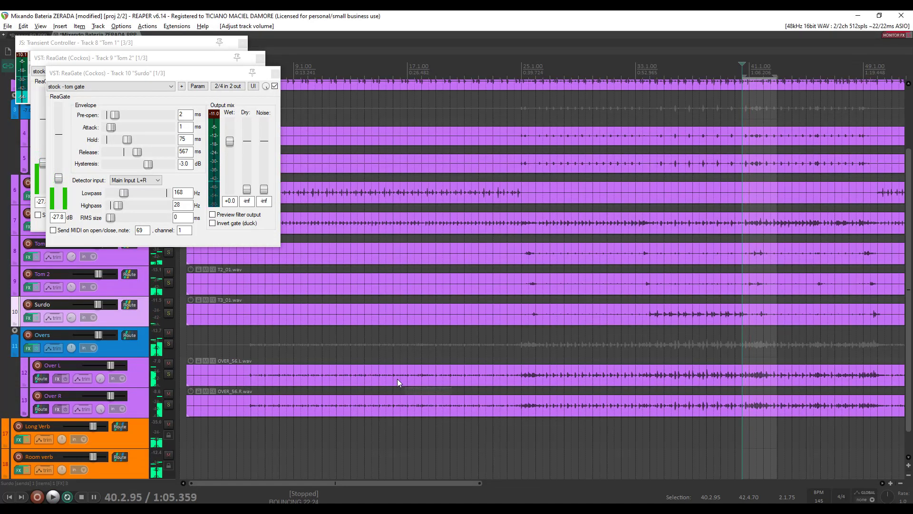
key("Escape")
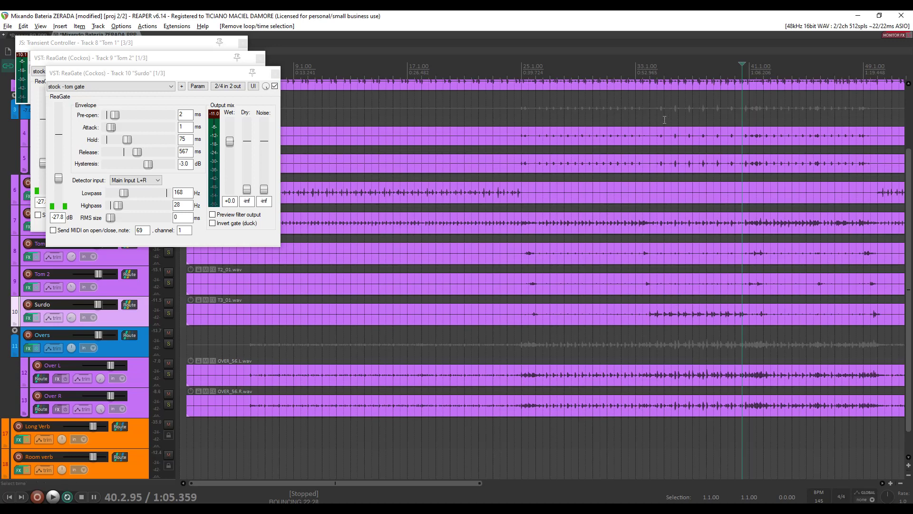
left_click_drag(641, 106, 768, 107)
key("space")
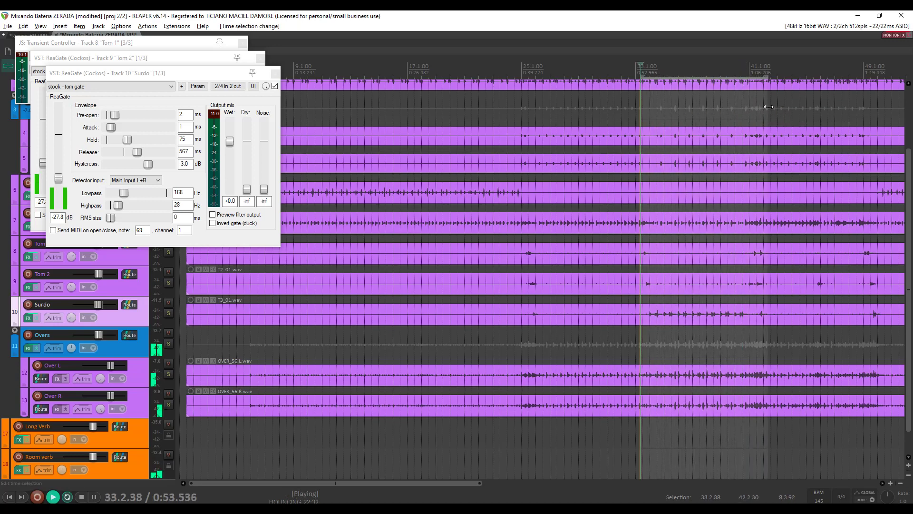
key("ctrl+m")
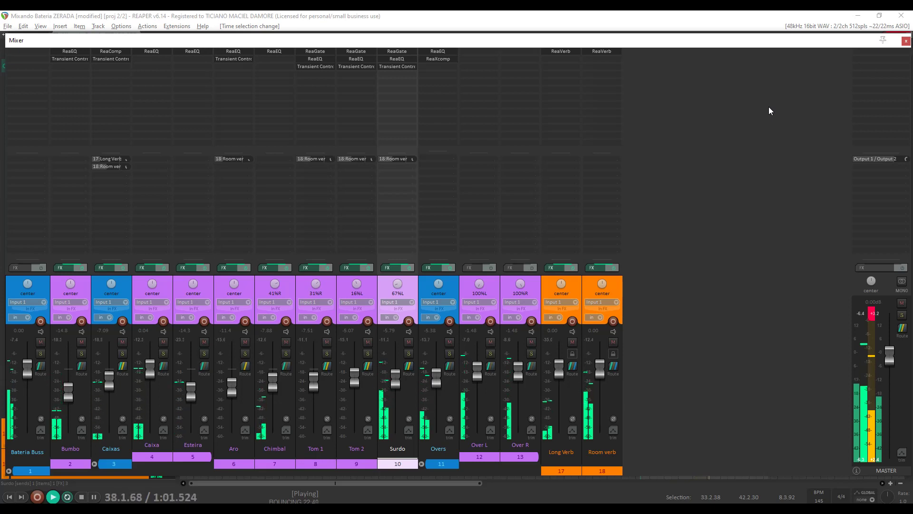
key("space")
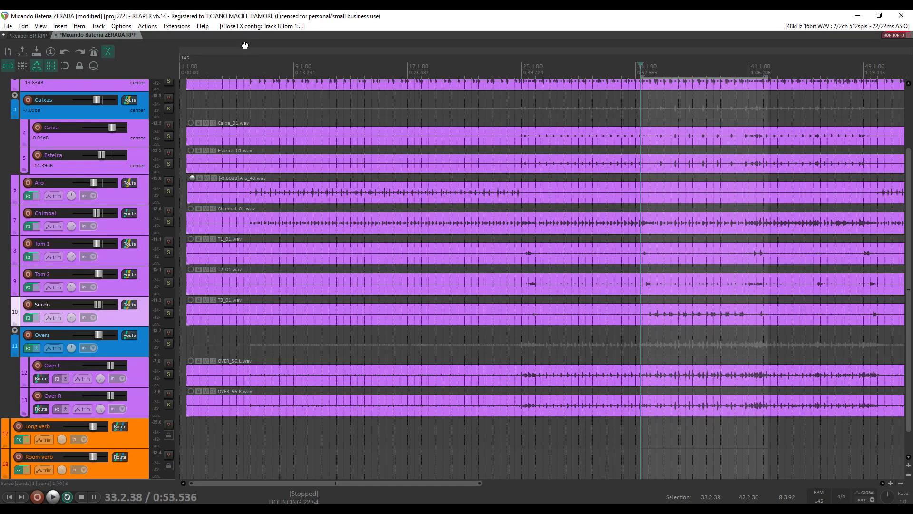
Add the Maserati DRM Mono (Waves) plugin to the Chimbal track after ReaEQ and set it to HH mode.
key("ctrl+m")
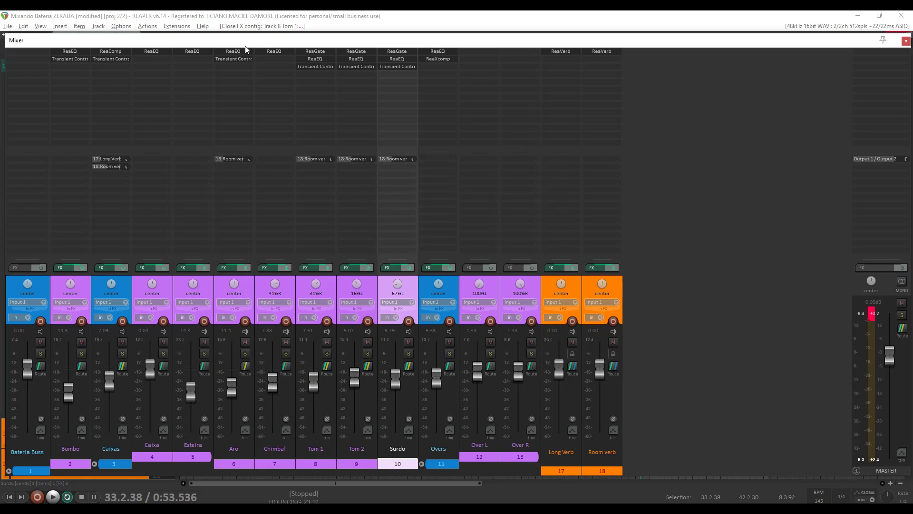
left_click(273, 268)
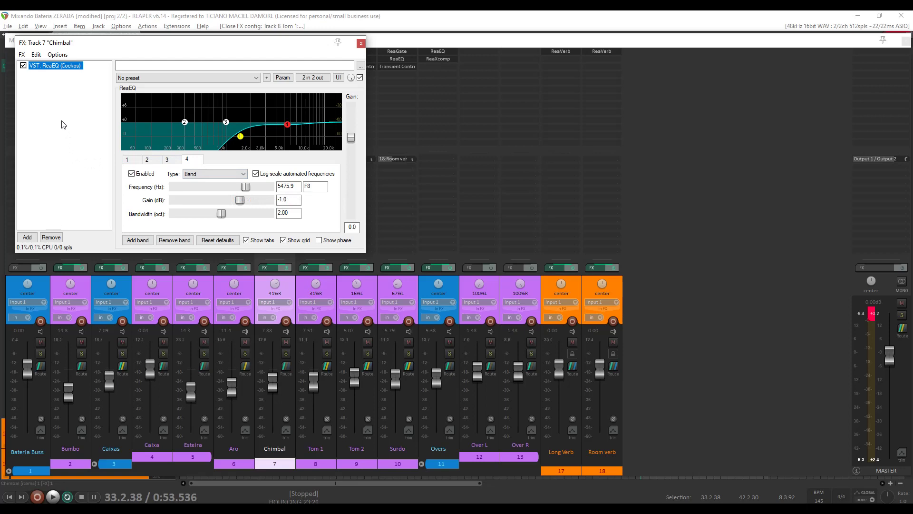
left_click(27, 239)
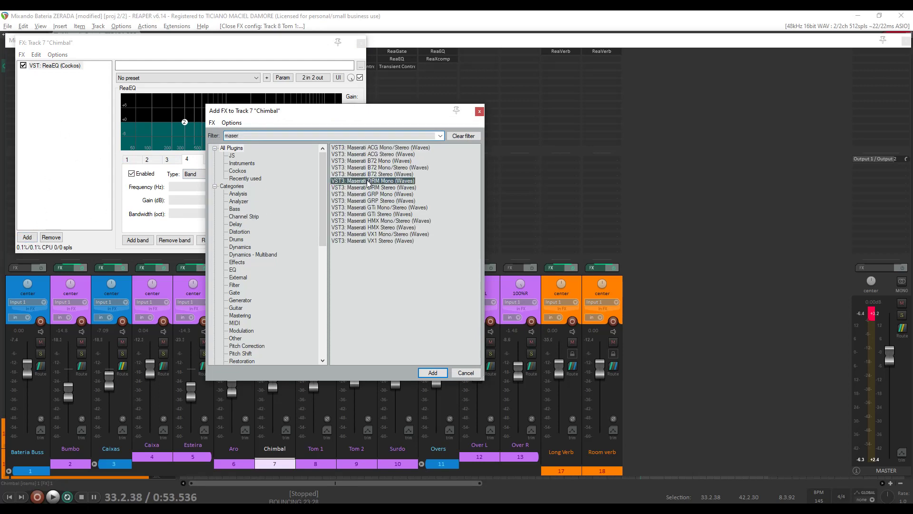
left_click(433, 373)
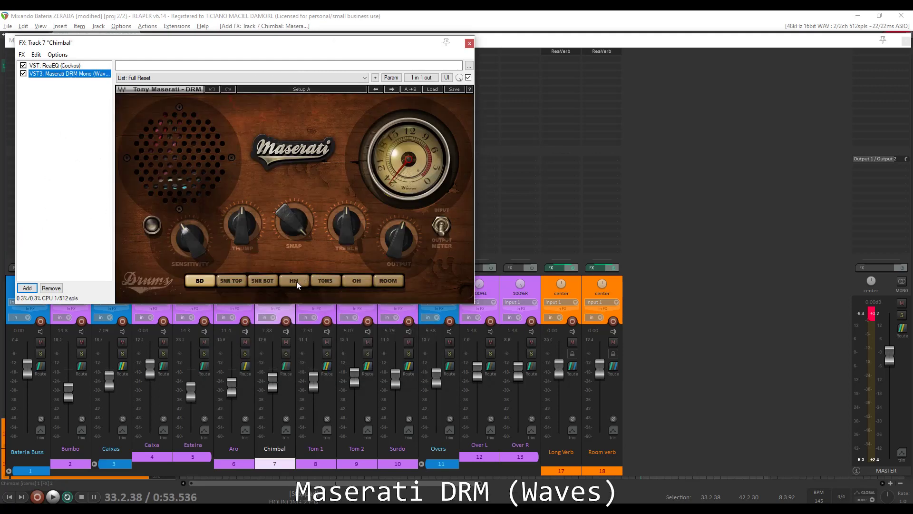
left_click(295, 280)
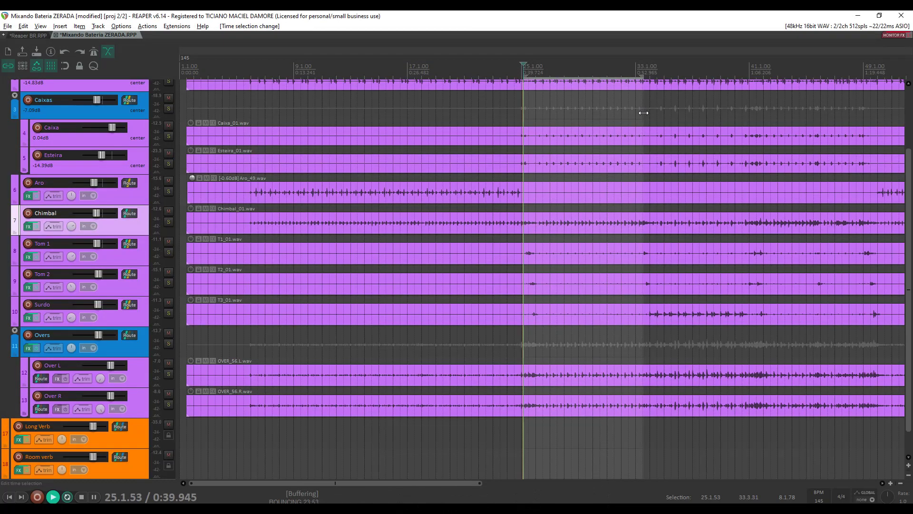
Compare the Chimbal track with the Maserati DRM plugin bypassed and active during playback.
key("ctrl+m")
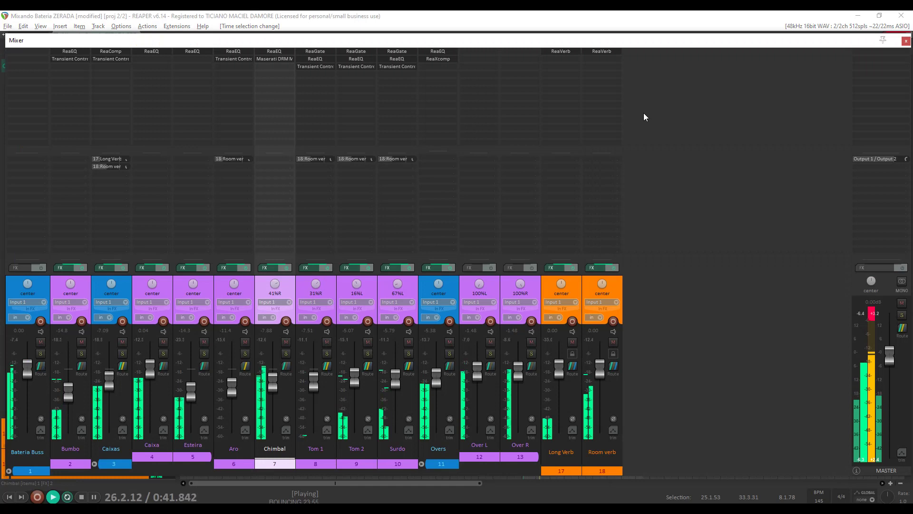
left_click(276, 59)
left_click(369, 56)
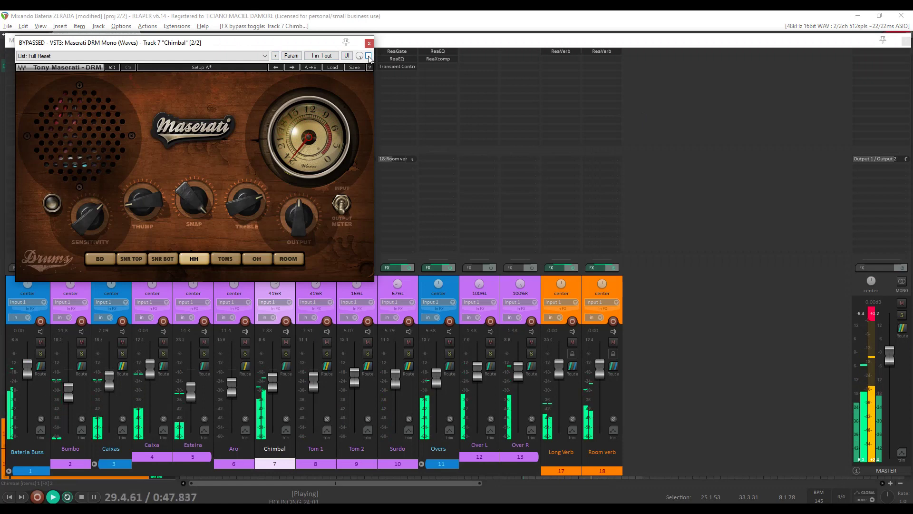
left_click(369, 56)
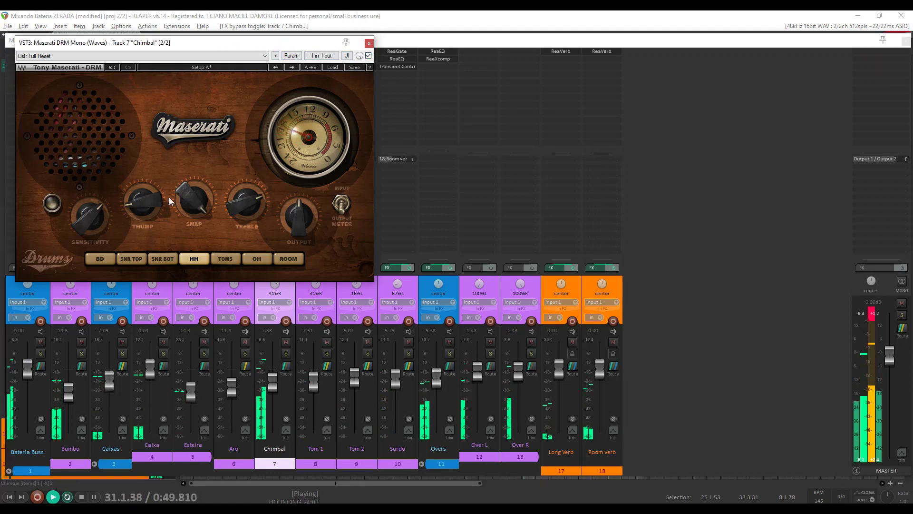
Adjust Treble and Snap in Chimbal's Maserati DRM, set Thump to 2.3 during playback, and close the plugin.
mouse_move(235, 205)
left_mouse_down()
mouse_move(235, 227)
mouse_move(246, 168)
mouse_move(246, 195)
left_mouse_up()
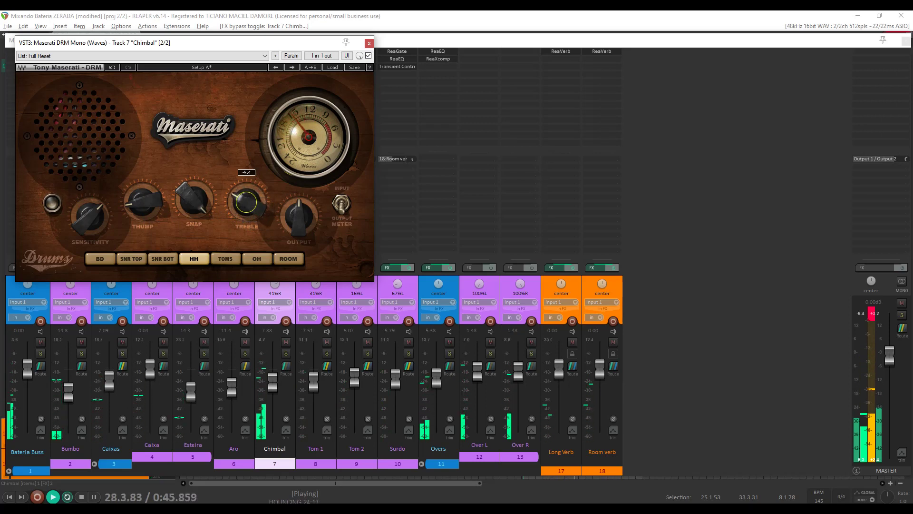
left_click_drag(181, 190, 183, 234)
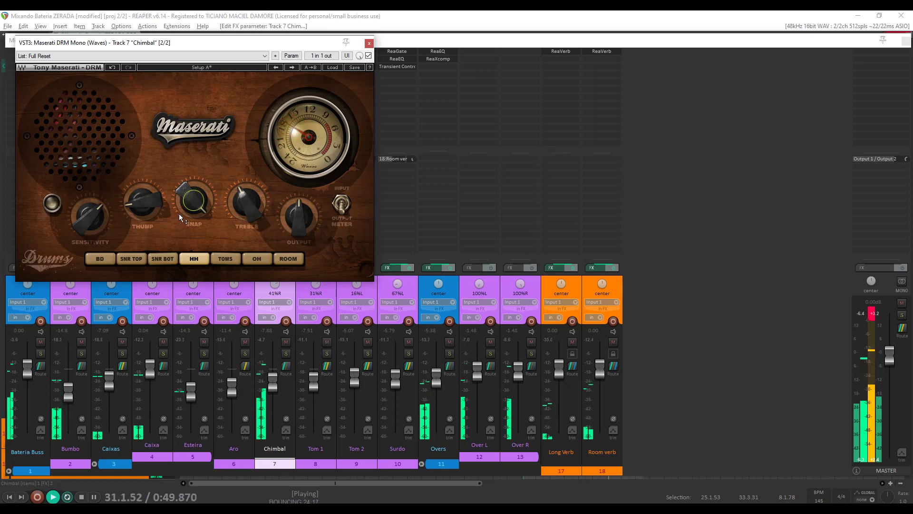
left_click_drag(194, 200, 193, 248)
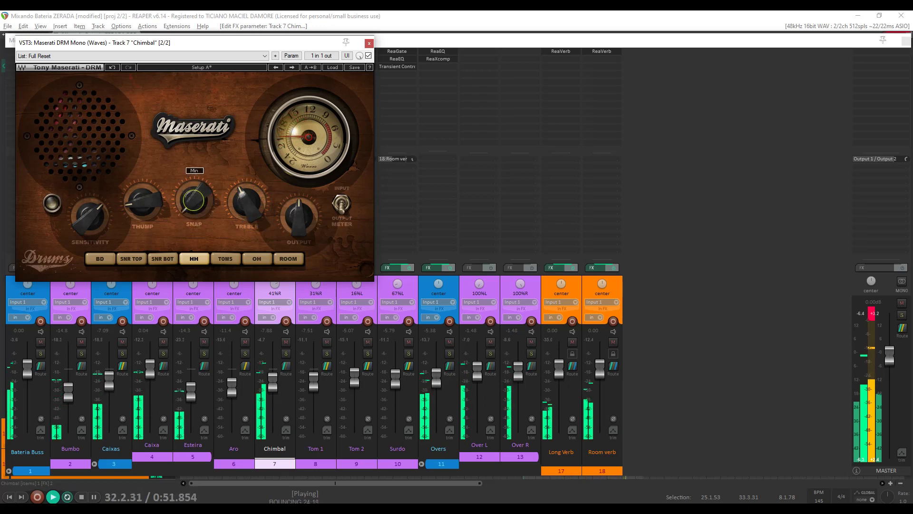
left_click_drag(194, 201, 193, 162)
left_click_drag(141, 202, 141, 191)
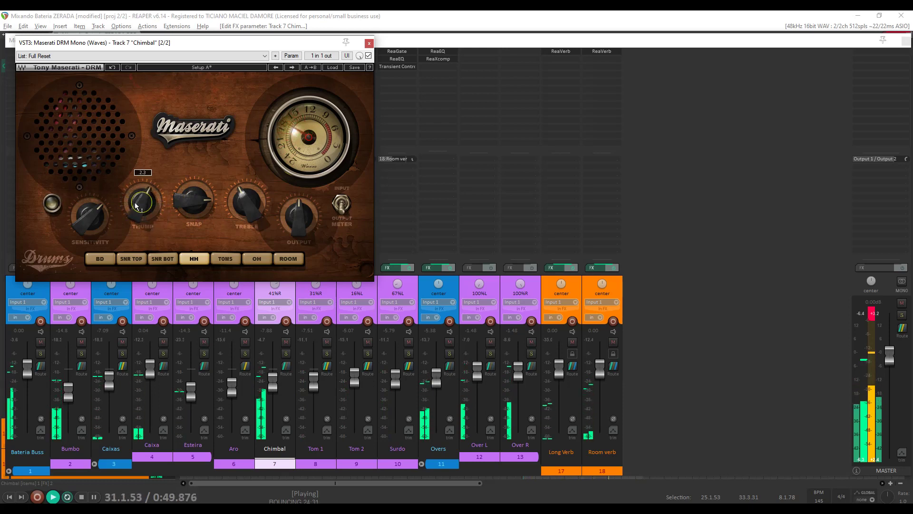
key("space")
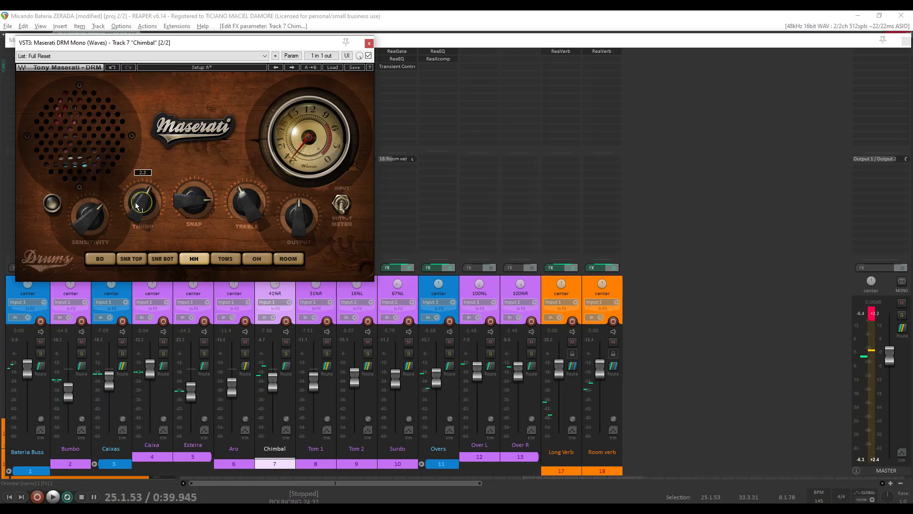
left_click(369, 43)
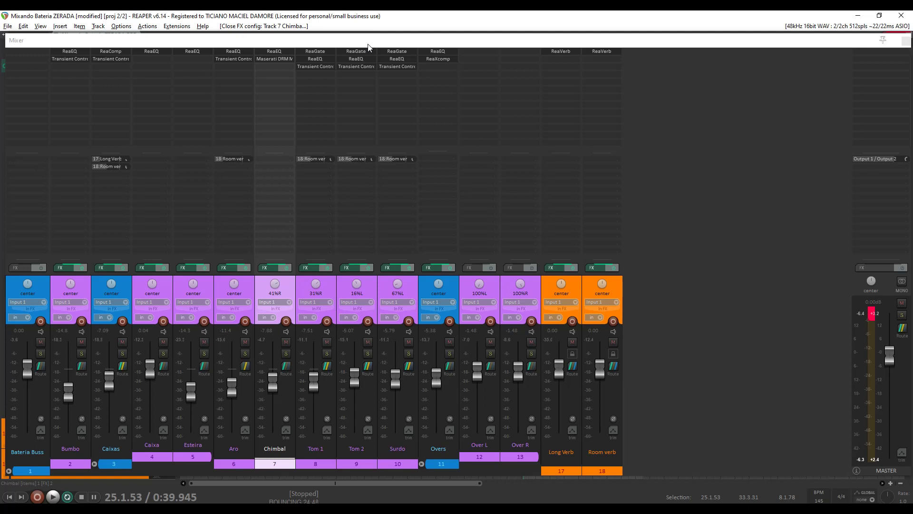
Bypass the Transient Controller and ReaEQ plugins on the Tom 1, Tom 2 and Surdo tracks.
left_click(373, 46)
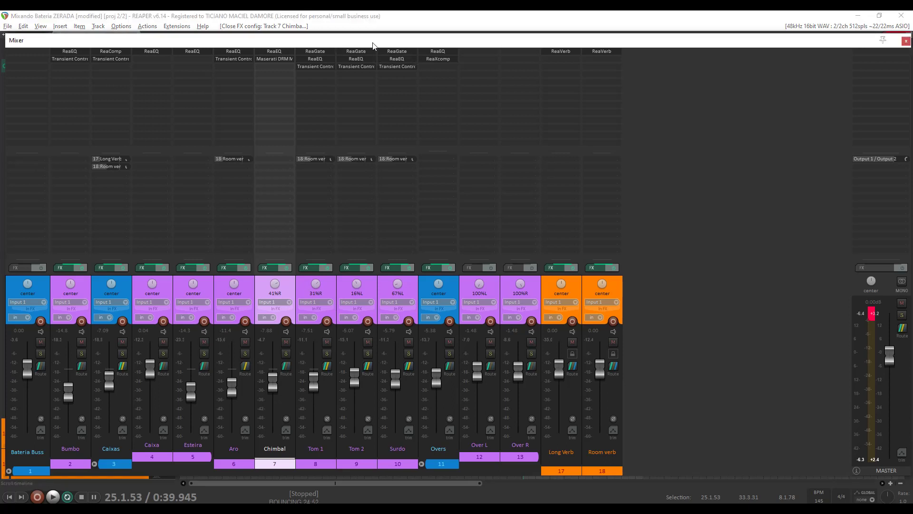
left_click(317, 66, "shift")
left_click(320, 59, "shift")
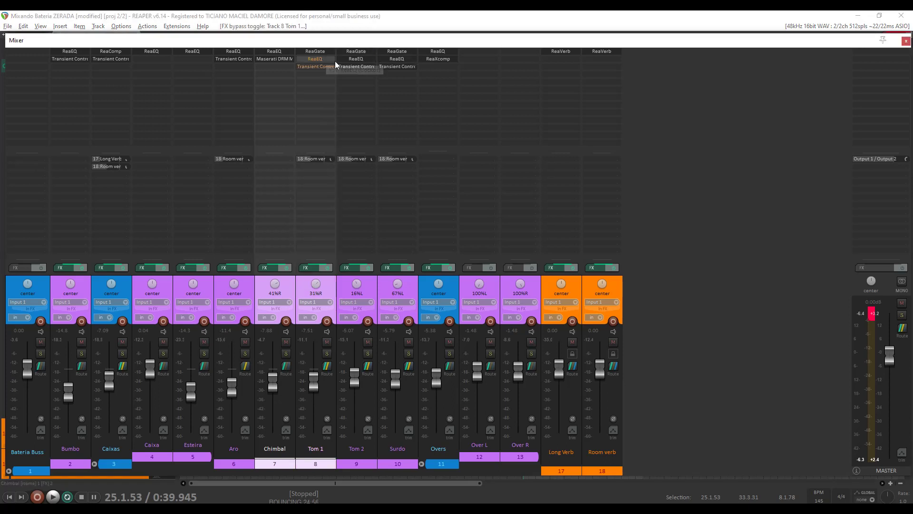
left_click(361, 67, "shift")
left_click(361, 59, "shift")
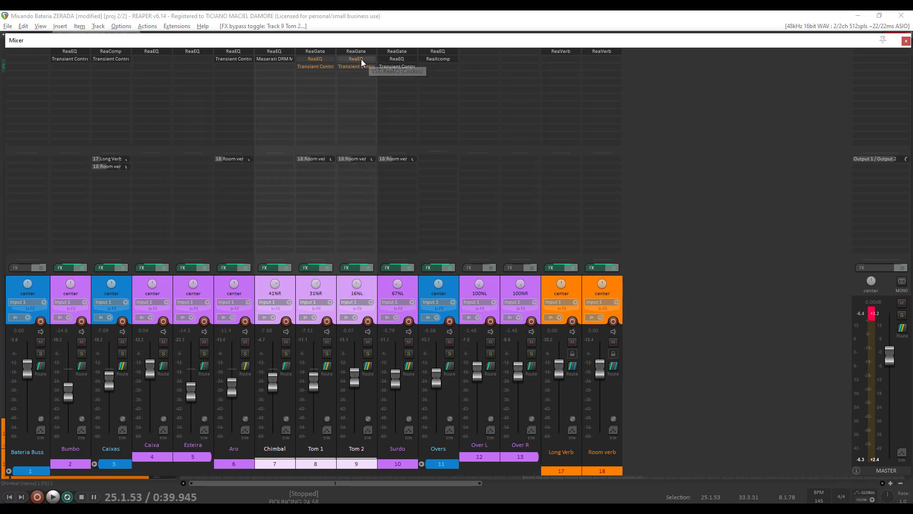
left_click(403, 67, "shift")
left_click(400, 58, "shift")
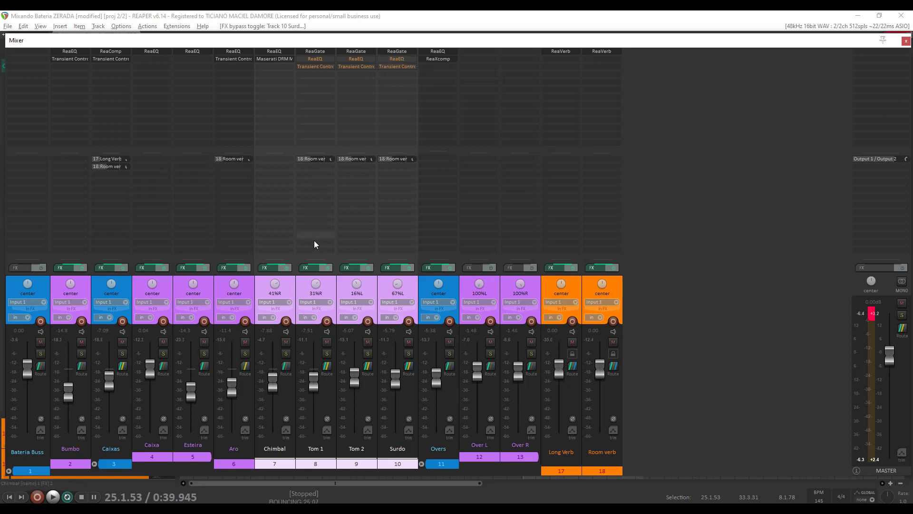
Add the JJP-Drums Mono (Waves) plugin to the end of the Tom 1 effects chain and set it to TOMS mode.
left_click(310, 267)
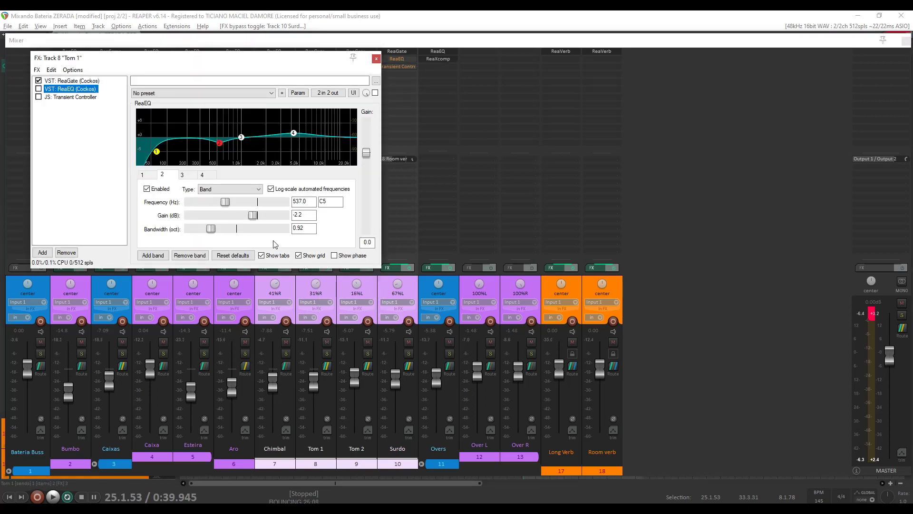
left_click(43, 252)
type("jjp")
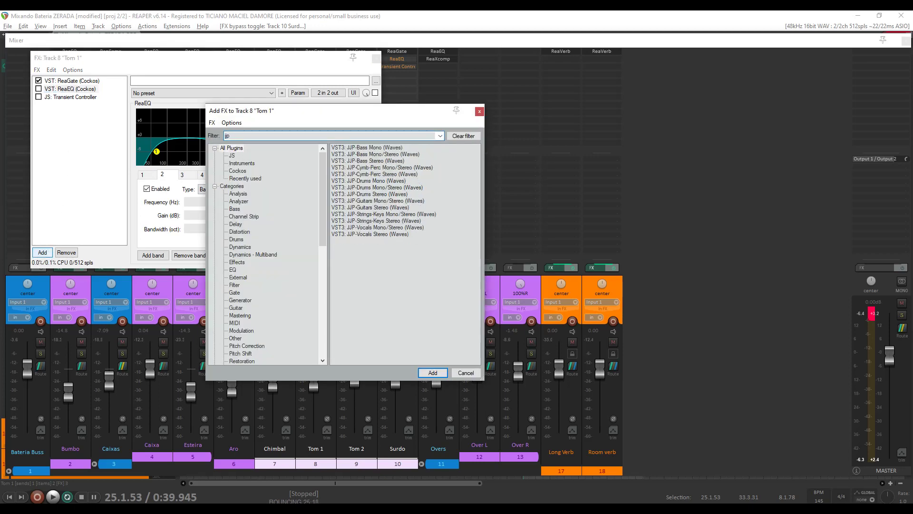
left_click(376, 181)
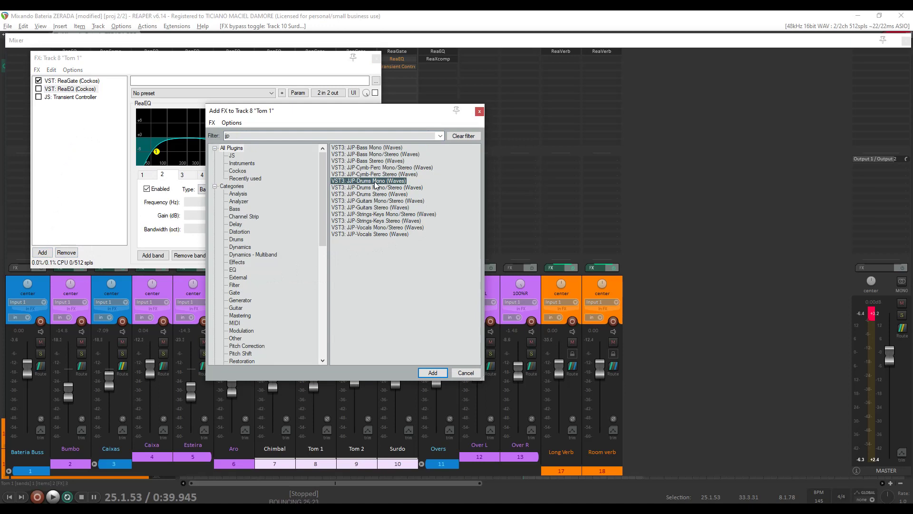
double_click(375, 181)
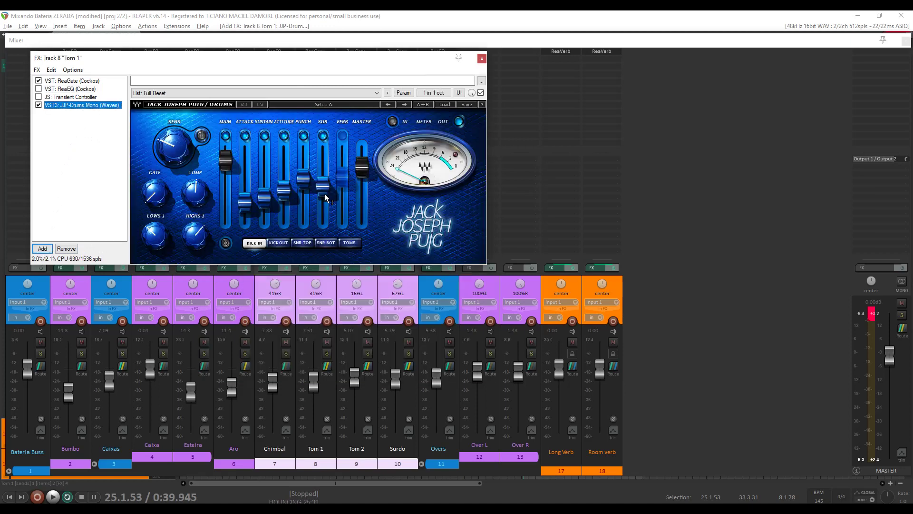
left_click(350, 243)
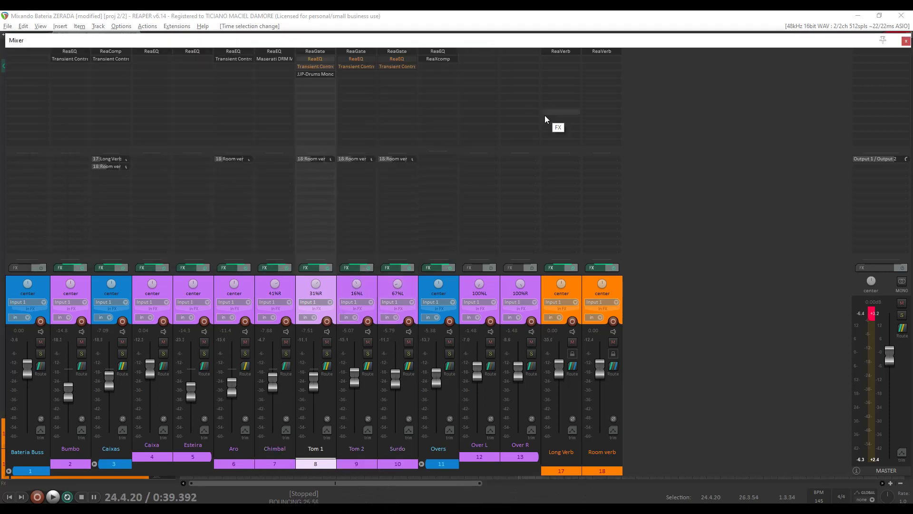
Play the time selection from 24.4.20 to 26.3.54 with Tom 1 soloed and its JJP-Drums plugin open.
key("space")
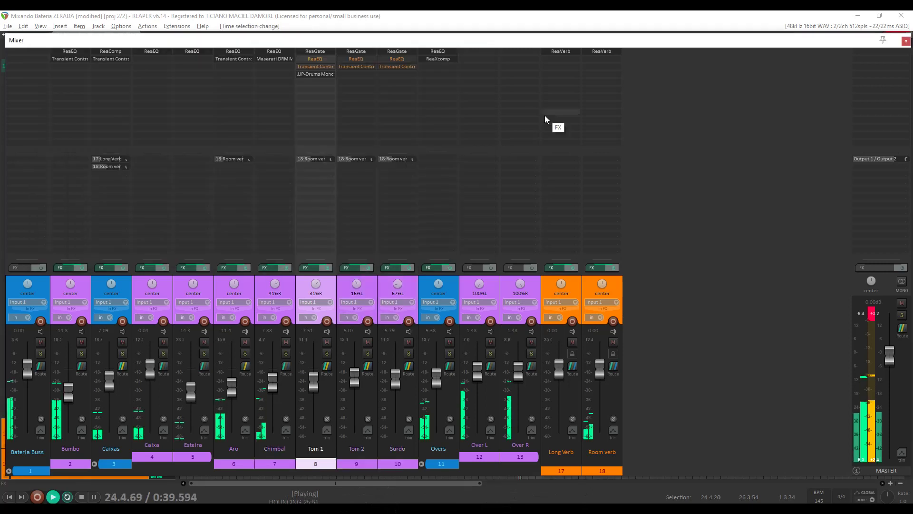
left_click(324, 75)
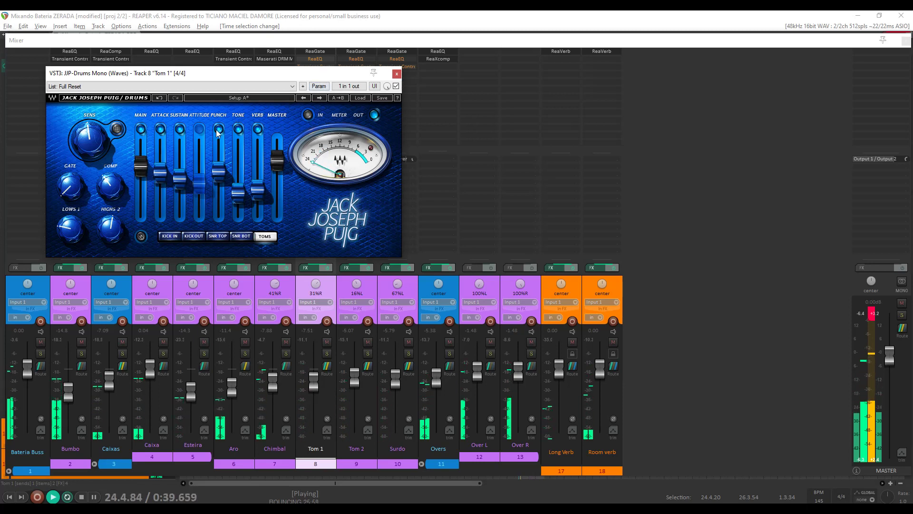
left_click(328, 355)
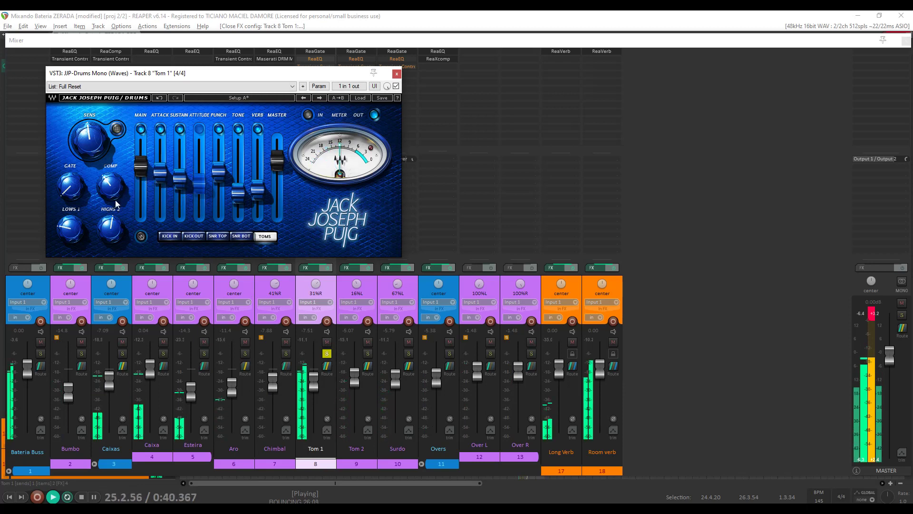
Adjust Lows and raise Attack, Sustain, Verb and Punch in Tom 1's JJP-Drums plugin during playback.
left_click_drag(72, 230, 71, 240)
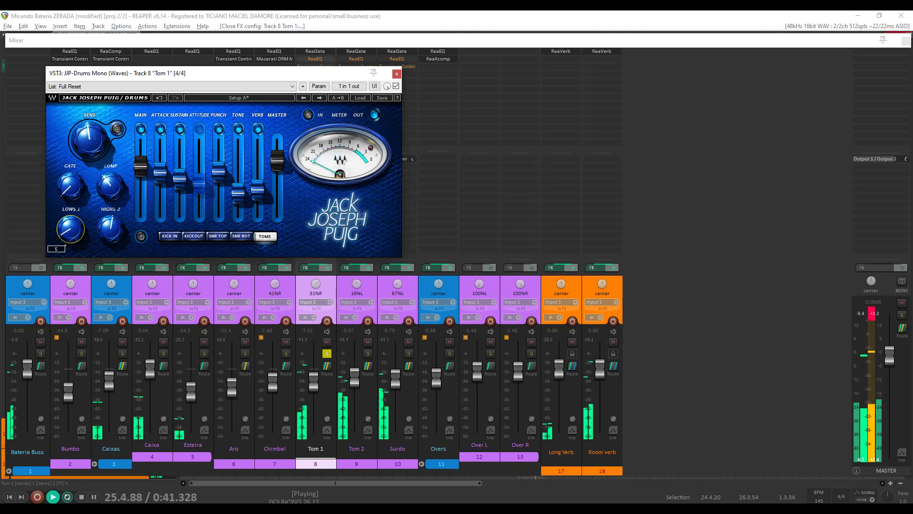
left_click_drag(160, 175, 179, 165)
left_click_drag(258, 187, 257, 169)
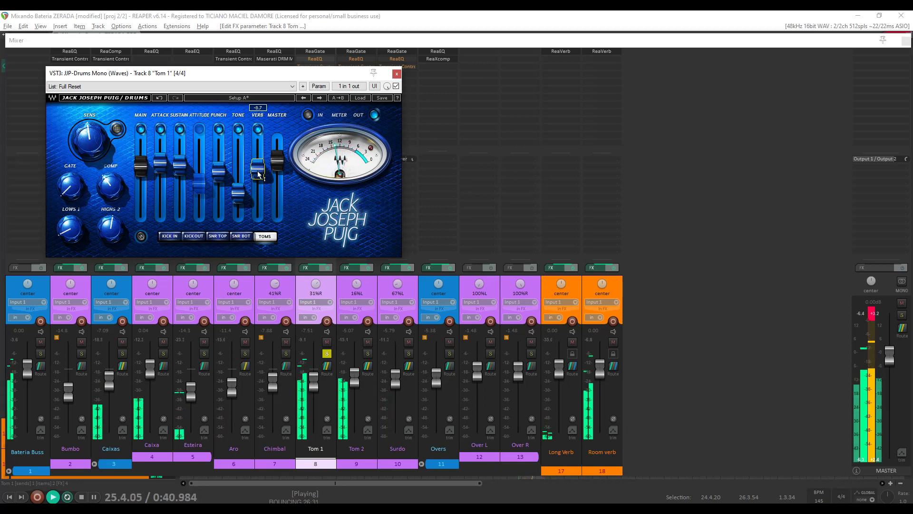
left_click_drag(218, 169, 218, 165)
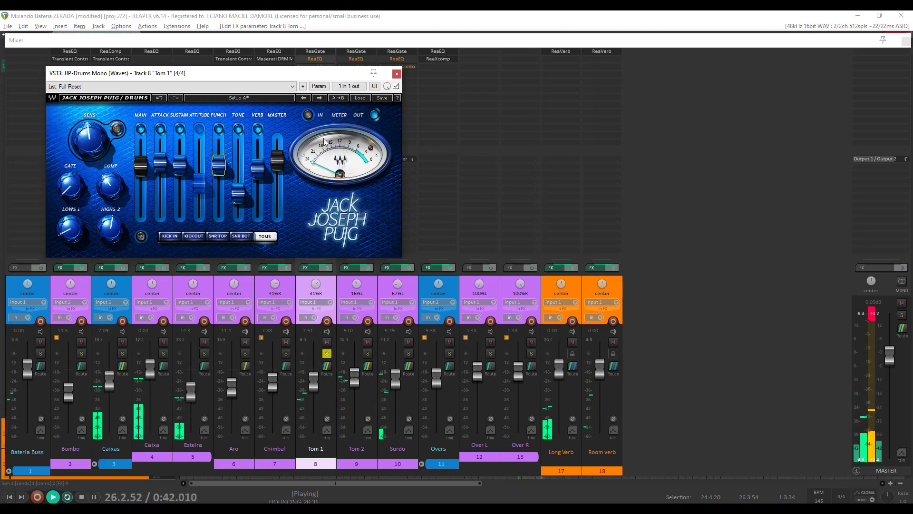
Compare Tom 1 with JJP-Drums bypassed and active, close the plugin and stop playback.
left_click(396, 86)
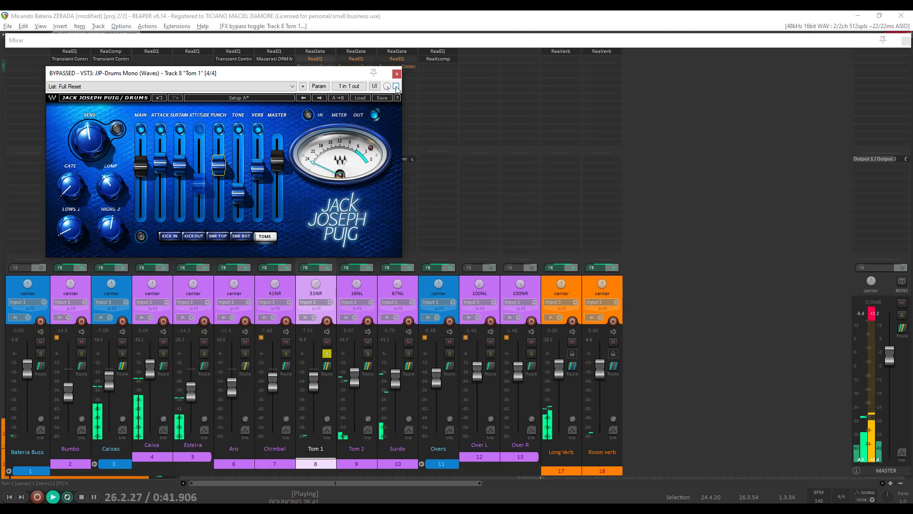
left_click(396, 86)
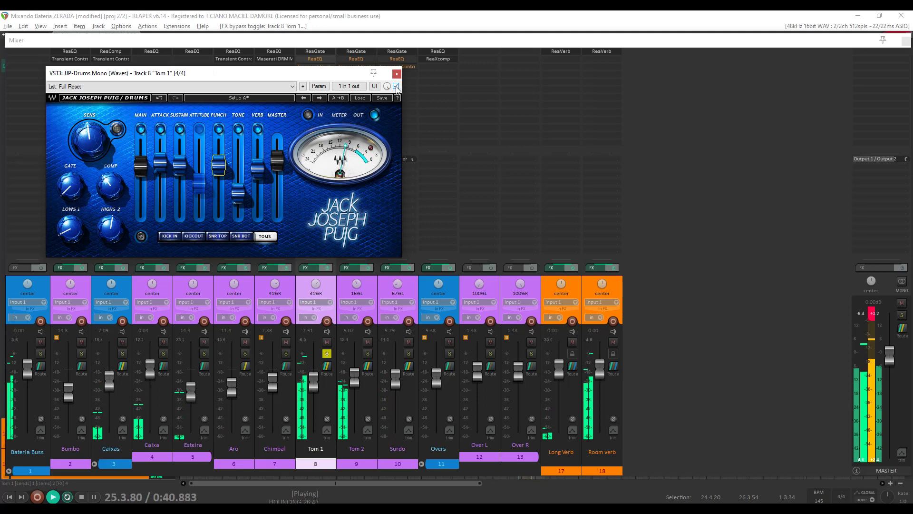
left_click(397, 75)
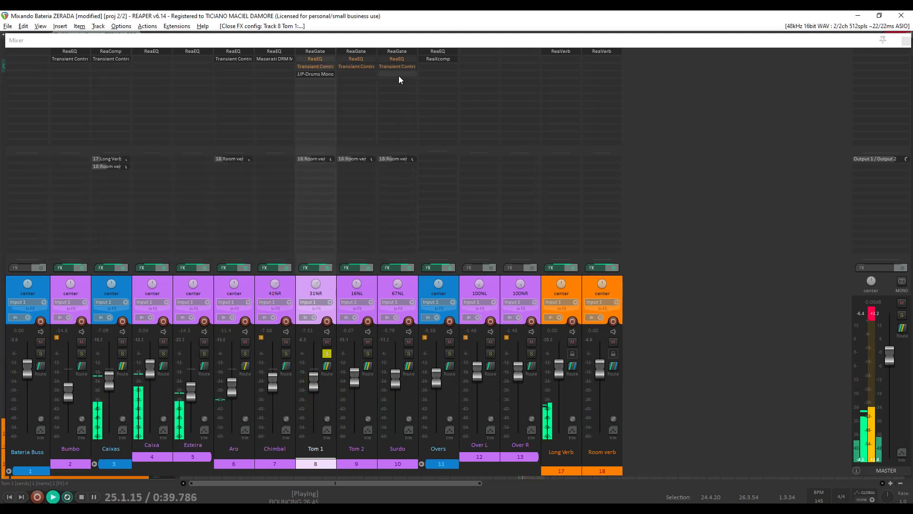
key("space")
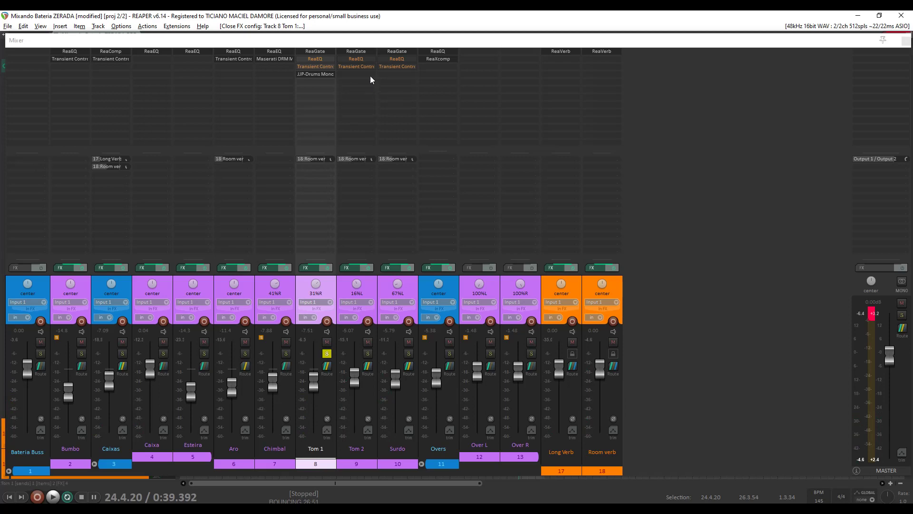
Bypass JJP-Drums on Tom 1, add CLA Drums Mono/Stereo (Waves) after it and set it to TOMS mode.
left_click(316, 81)
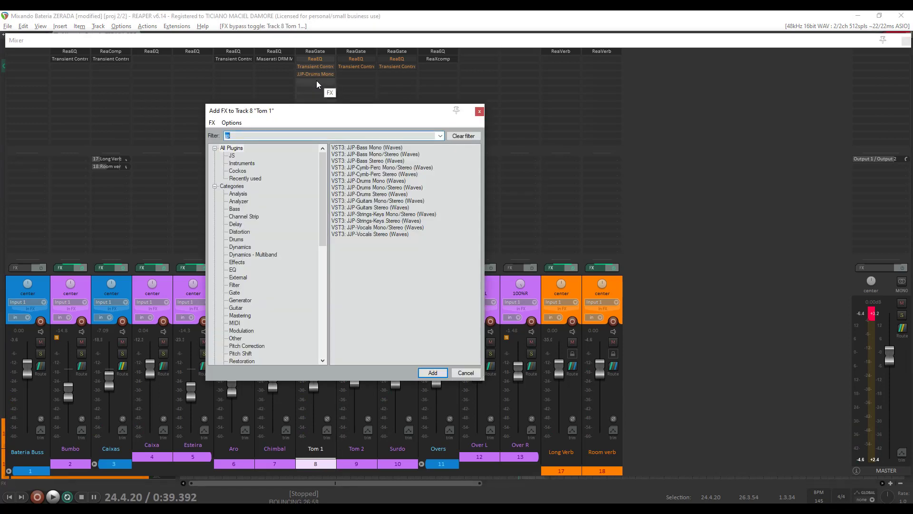
type("cla")
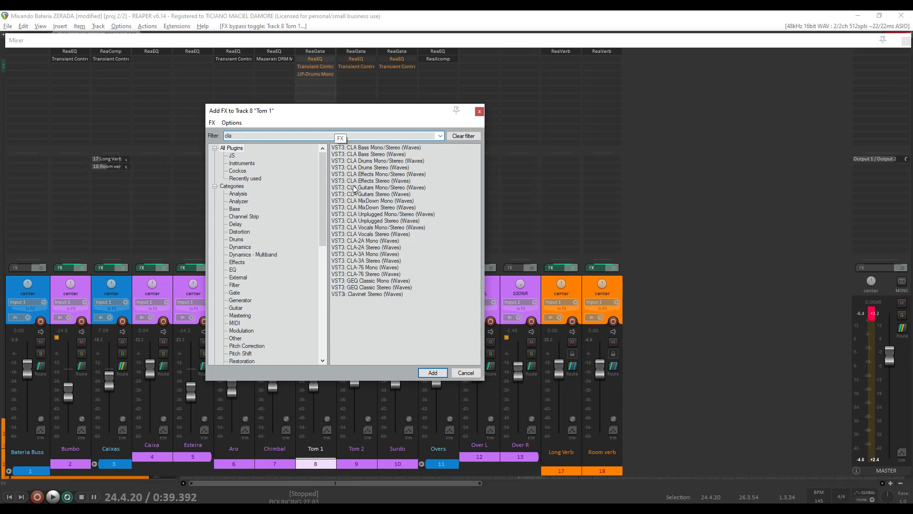
double_click(355, 167)
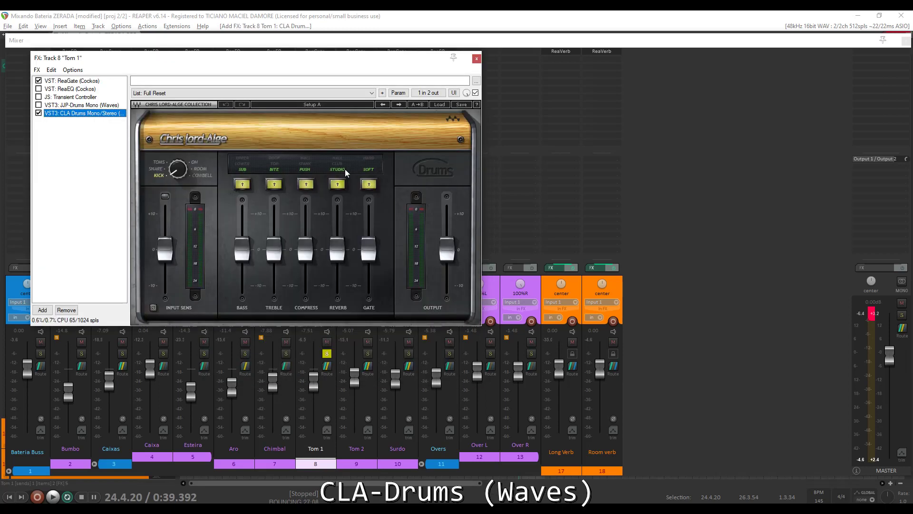
left_click(159, 162)
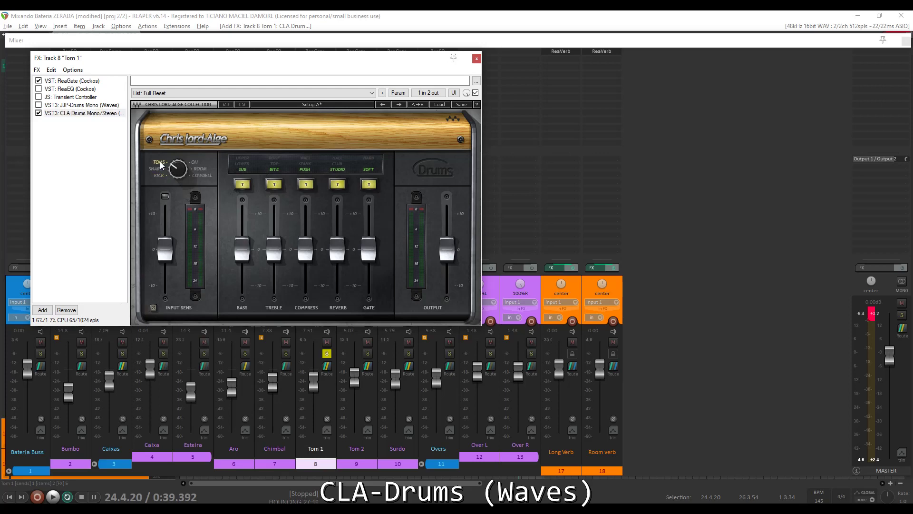
Raise the Bass, Treble, Compress and Reverb faders of Tom 1's CLA Drums plugin during playback.
key("space")
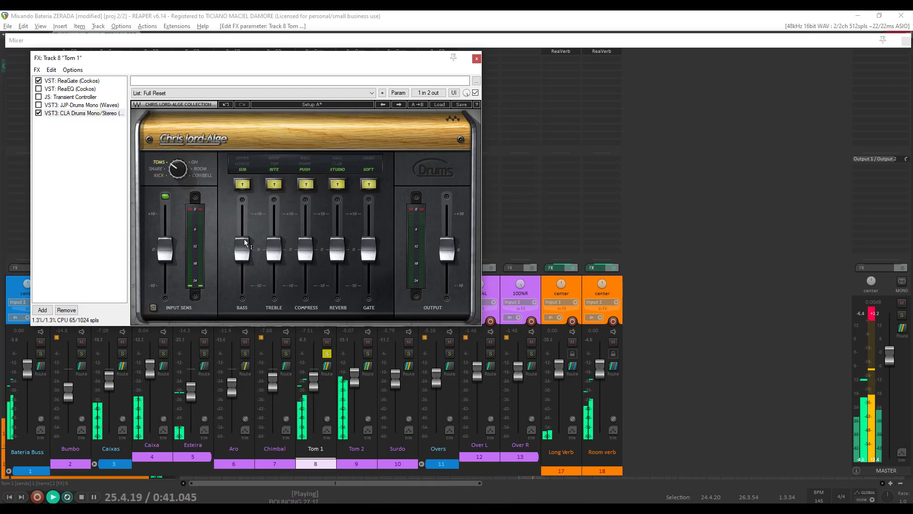
left_click_drag(241, 252, 337, 224)
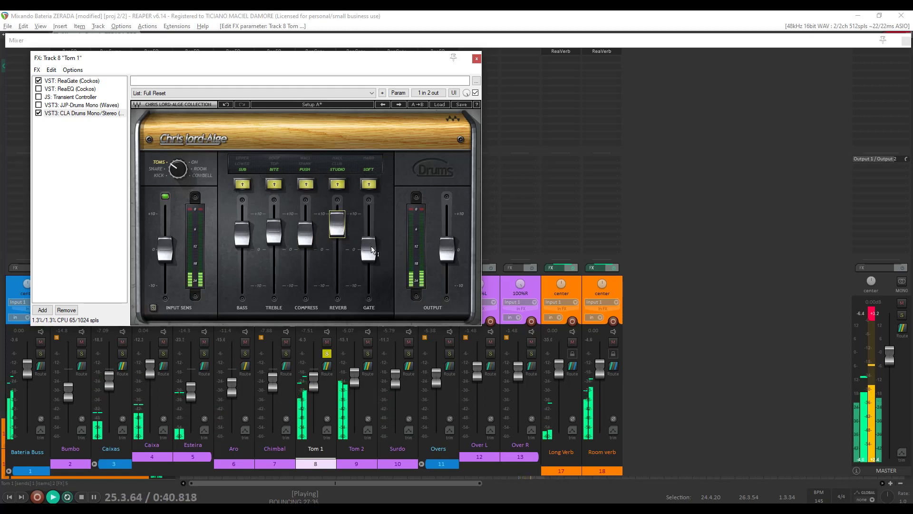
Compare Tom 1 during playback through CLA Drums, through JJP-Drums, and through ReaEQ with Transient Controller.
left_click(475, 93)
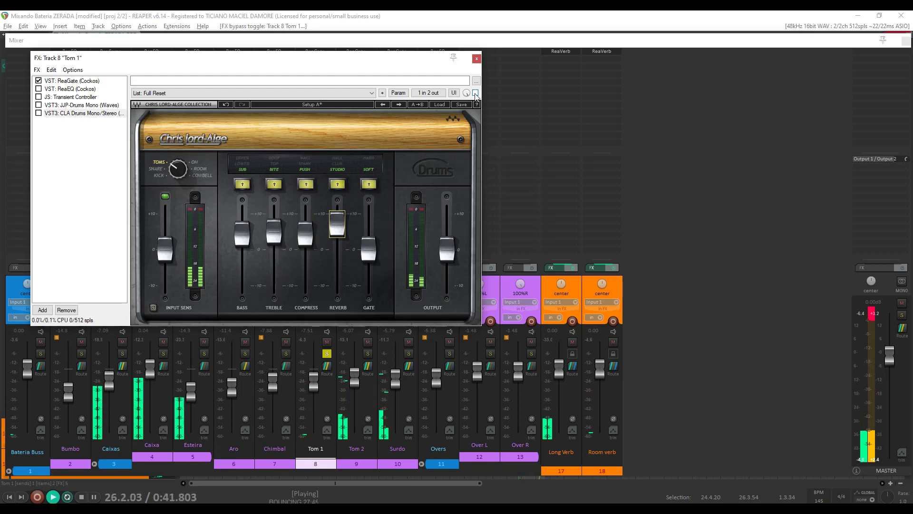
left_click(475, 92)
left_click(475, 93)
left_click(39, 105)
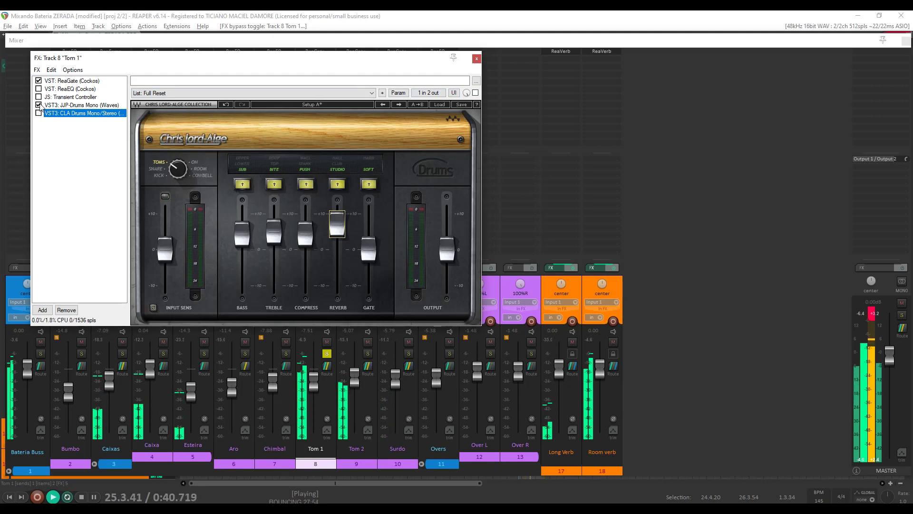
left_click(39, 105)
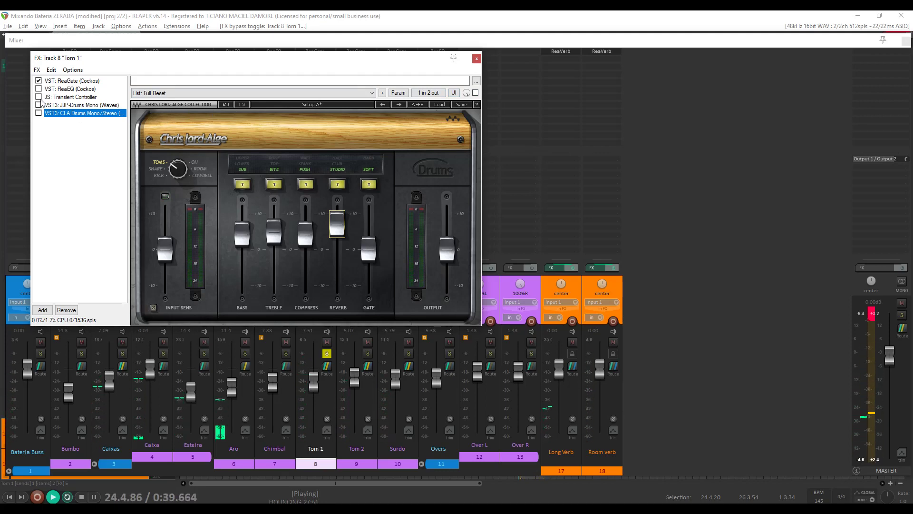
left_click(39, 97)
left_click(39, 89)
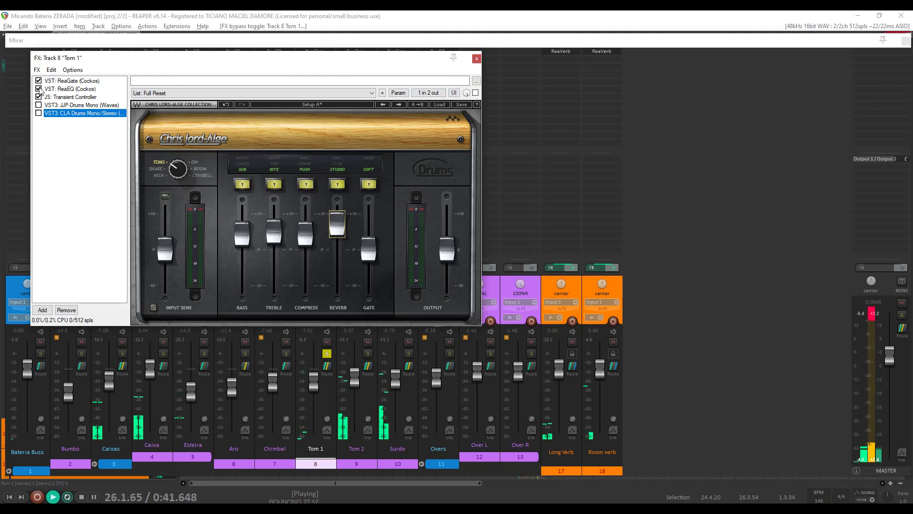
Bypass ReaEQ and Transient Controller on Tom 1, enable JJP-Drums Mono instead, and close the FX chain.
left_click(39, 89)
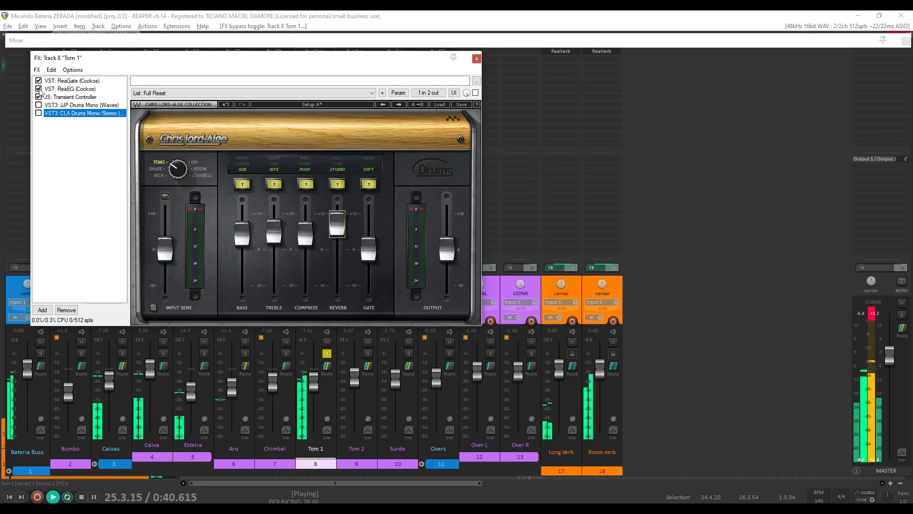
left_click(39, 97)
left_click(39, 105)
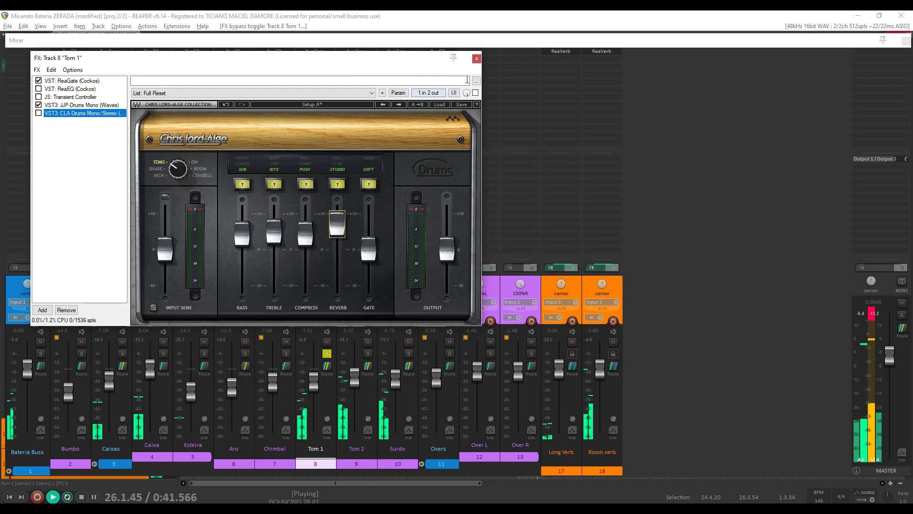
left_click(476, 59)
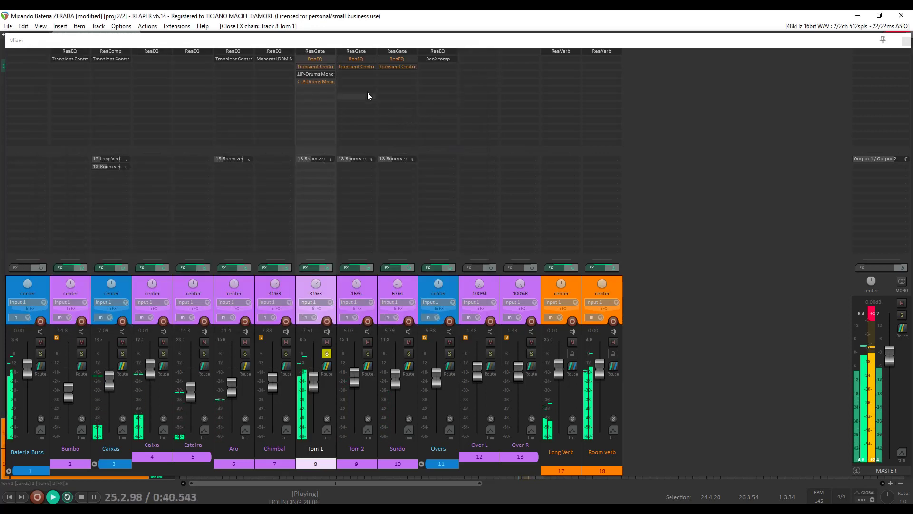
Copy JJP-Drums from Tom 1 to Tom 2 and Surdo, and lower all three faders with Tom 1 unsoloed, Surdo to -10.3 dB.
left_click_drag(322, 74, 401, 75)
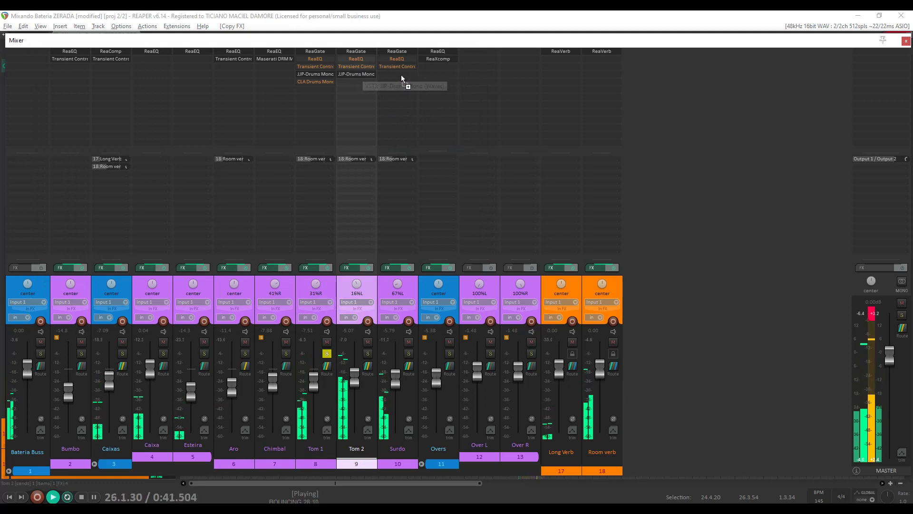
left_click(327, 355)
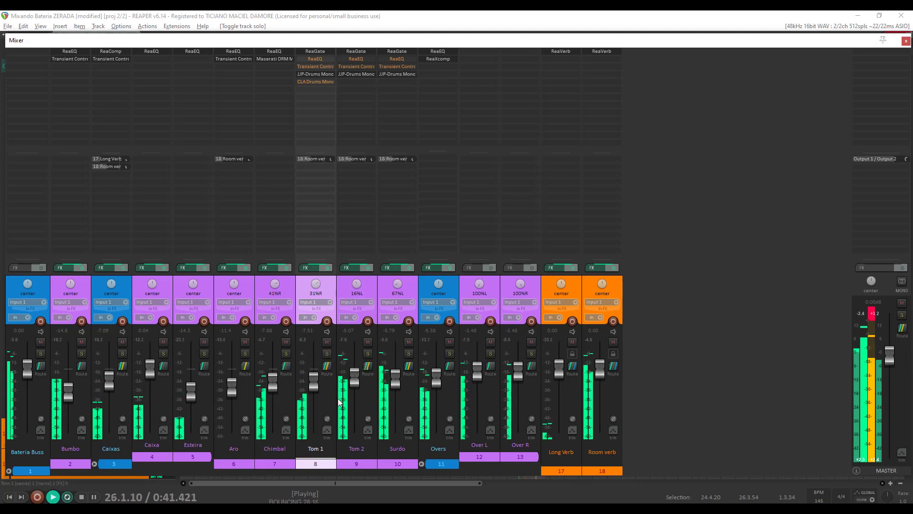
left_click_drag(313, 379, 395, 386)
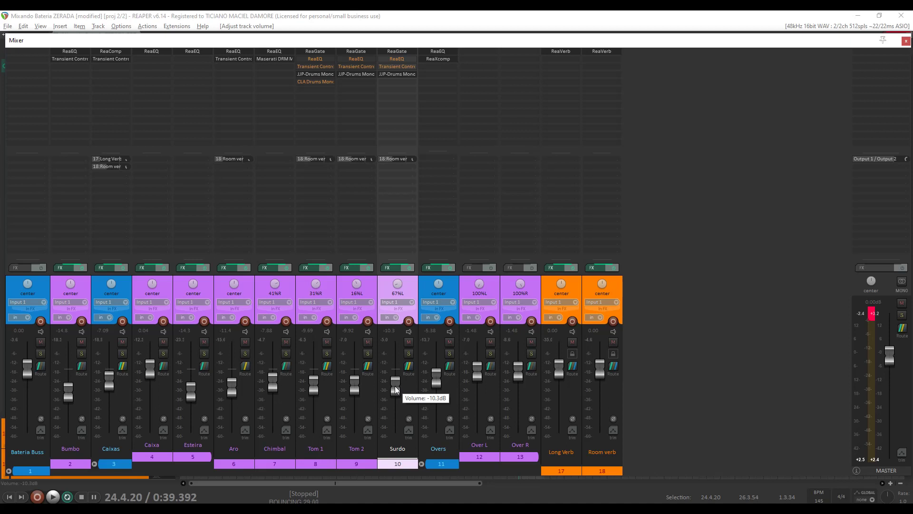
key("ctrl+z")
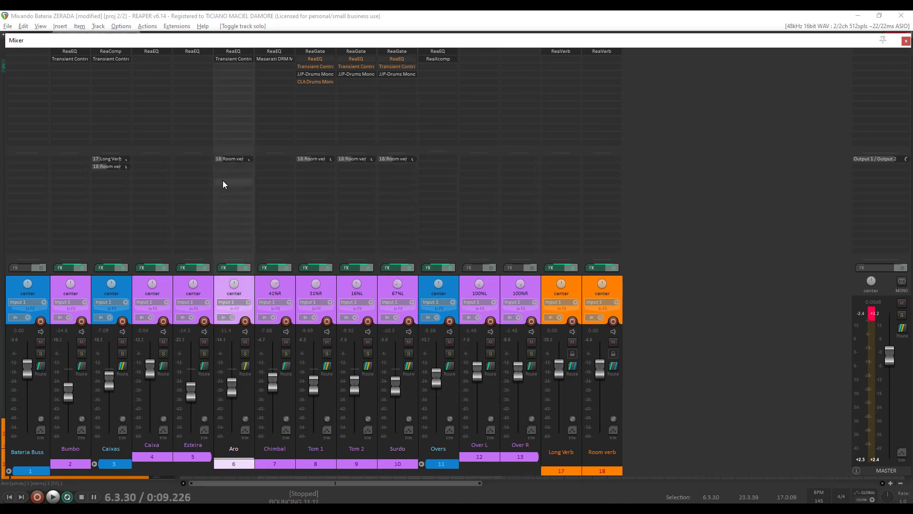
Solo the Bumbo track, listen to it briefly, and add Drumagog 5 (WaveMachine Labs) after its Transient Controller.
left_click(81, 353)
key("space")
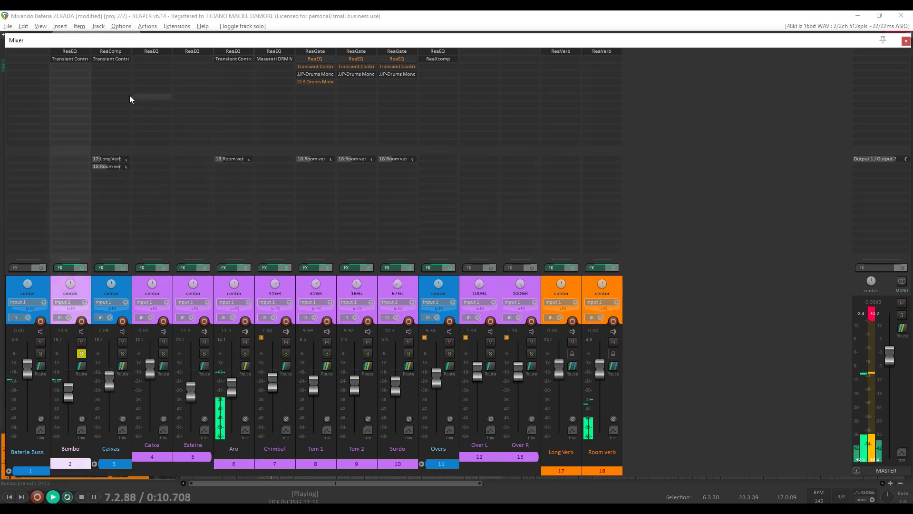
key("space")
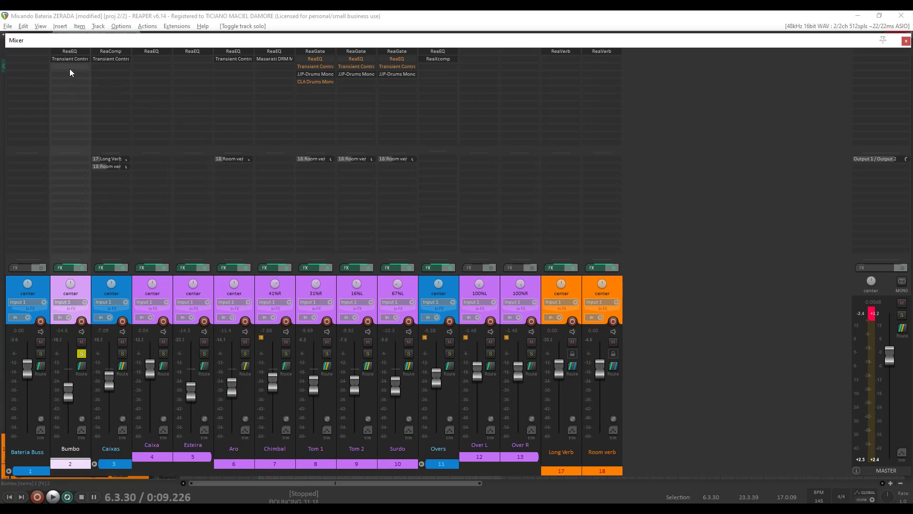
left_click(69, 65)
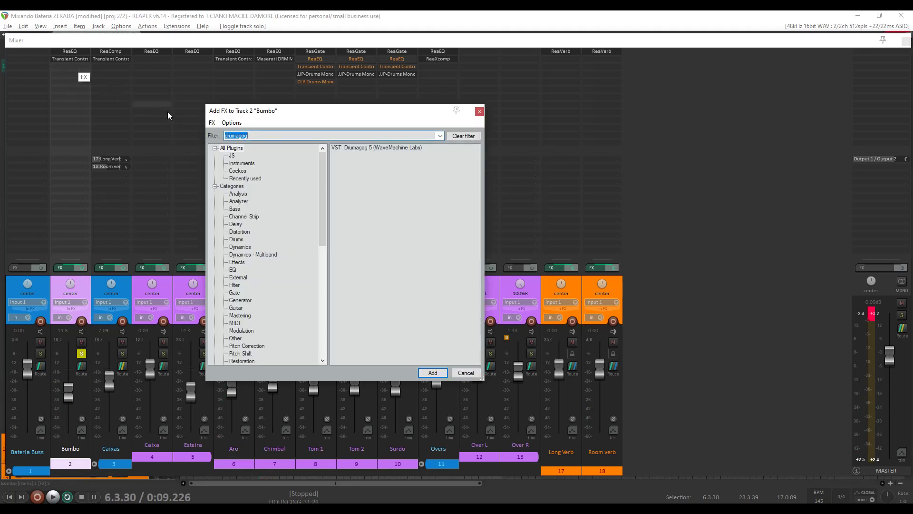
left_click(364, 148)
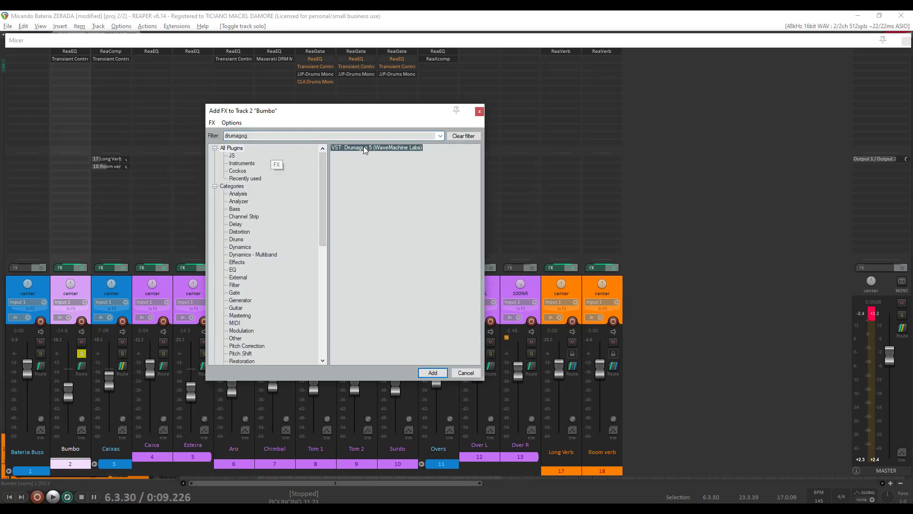
left_click(432, 373)
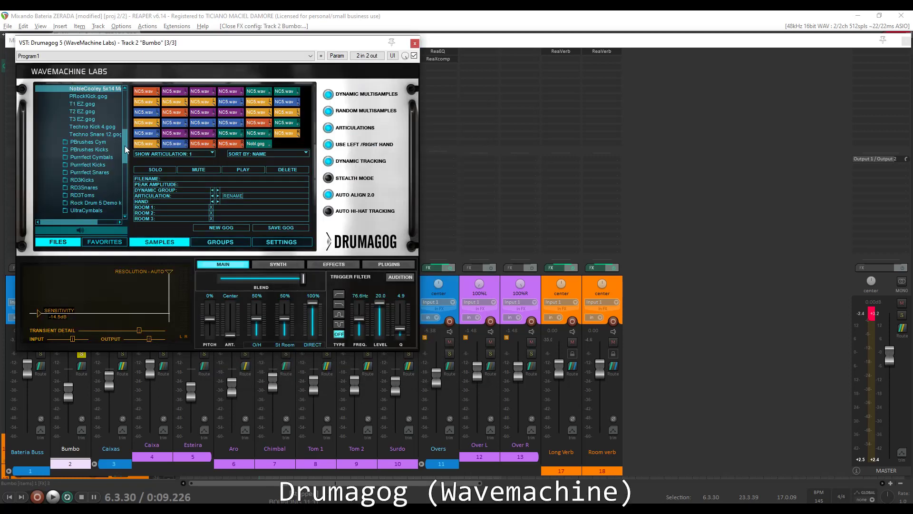
Load Yamaha22Dbl.gog from the PBrushes Kicks folder into Bumbo's Drumagog and audition the replaced kick during playback.
left_click(66, 148)
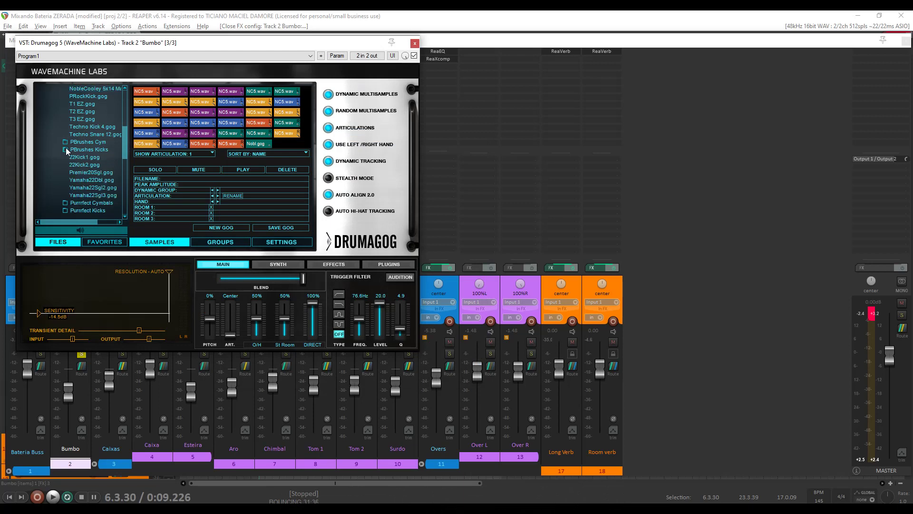
left_click(90, 179)
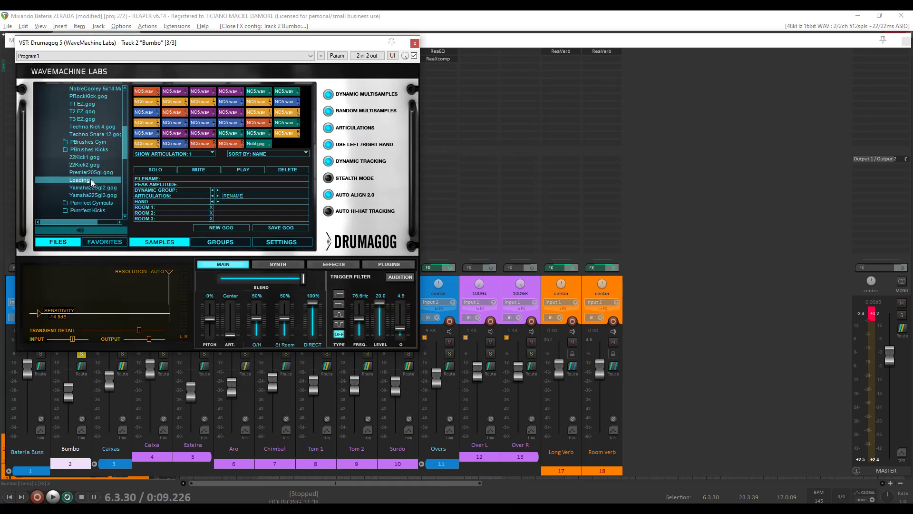
key("space")
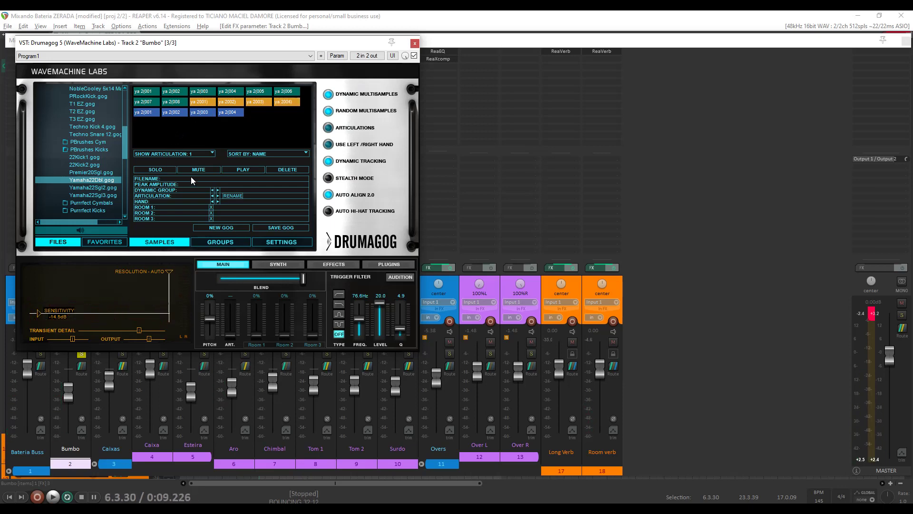
key("space")
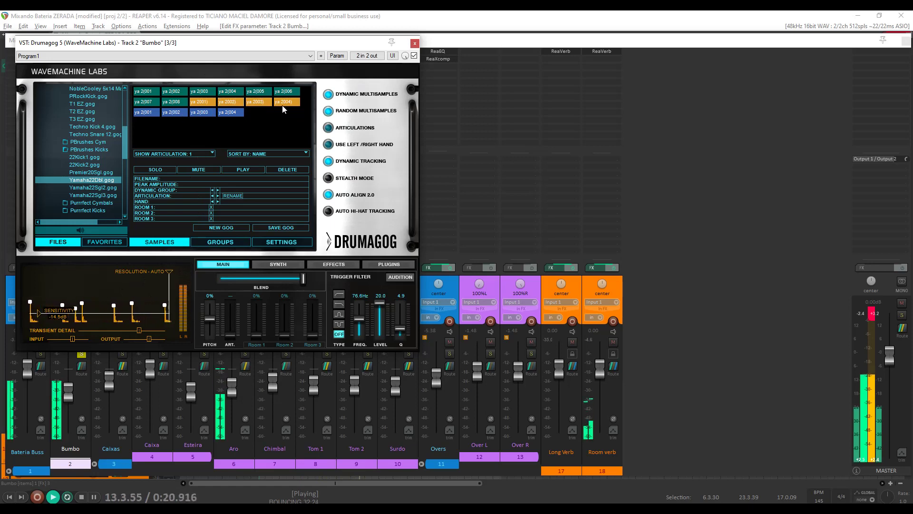
key("space")
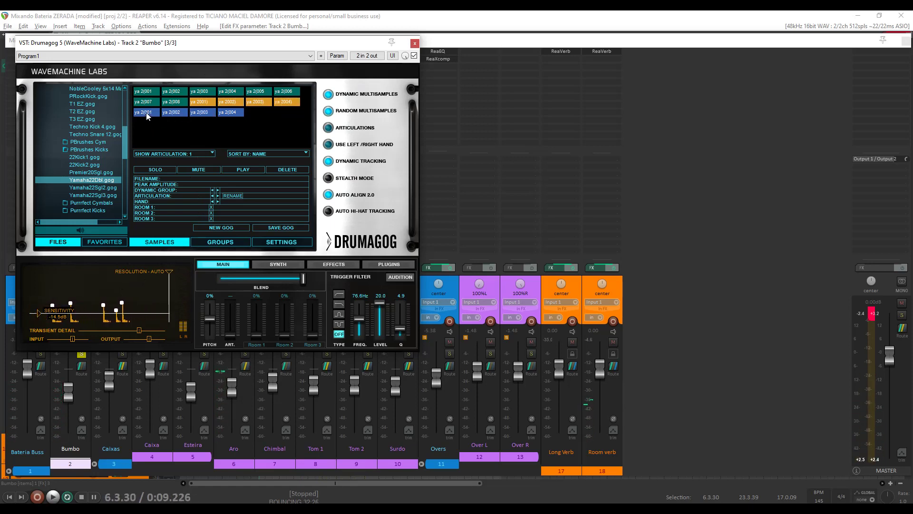